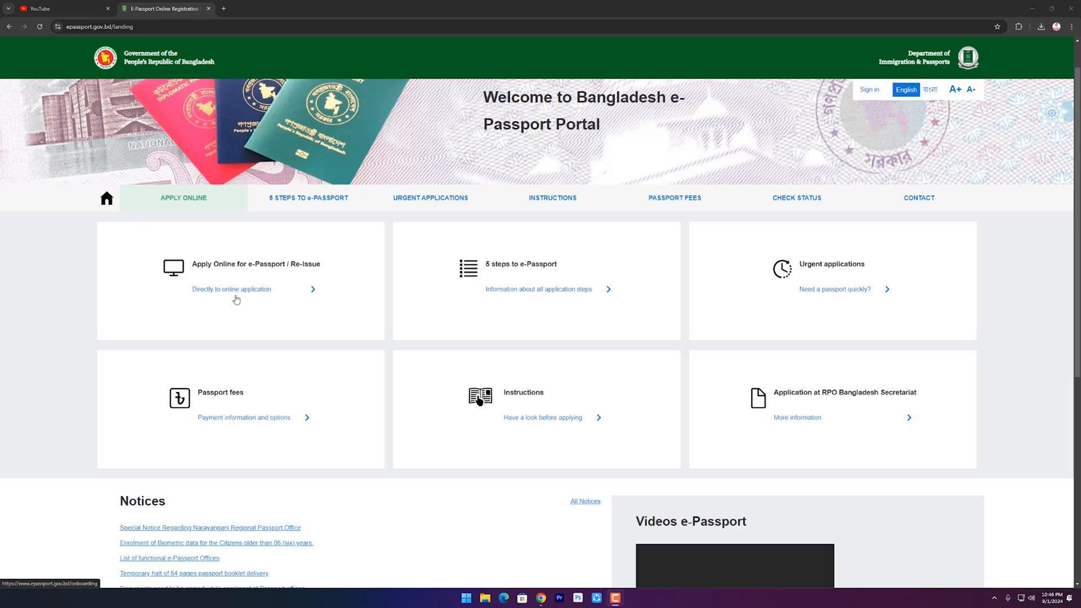
Start the online application with district TANGAIL and police station GHATAIL.
left_click(250, 295)
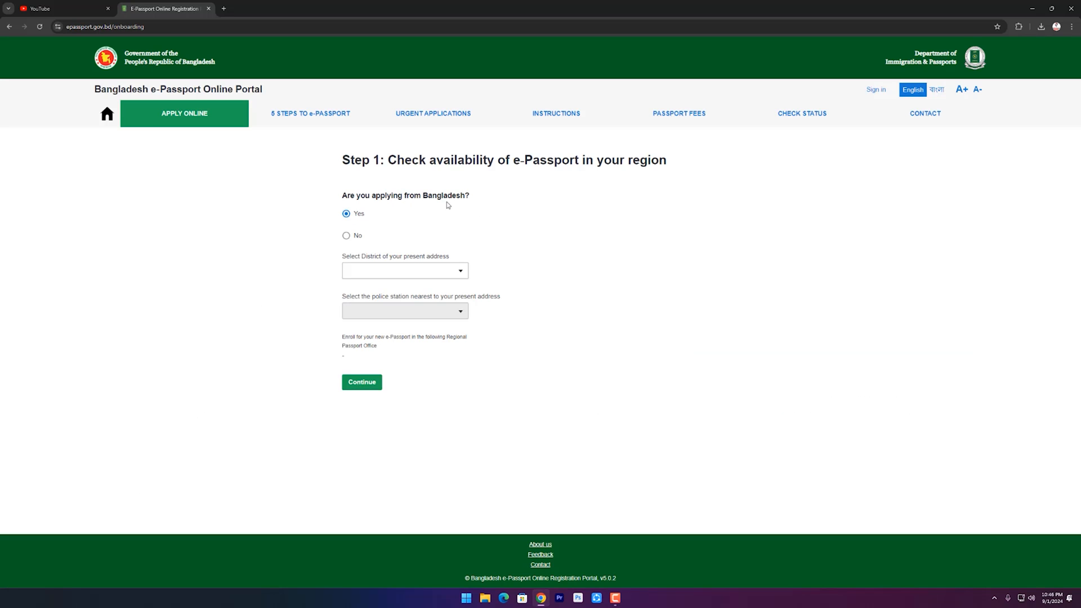
left_click(404, 270)
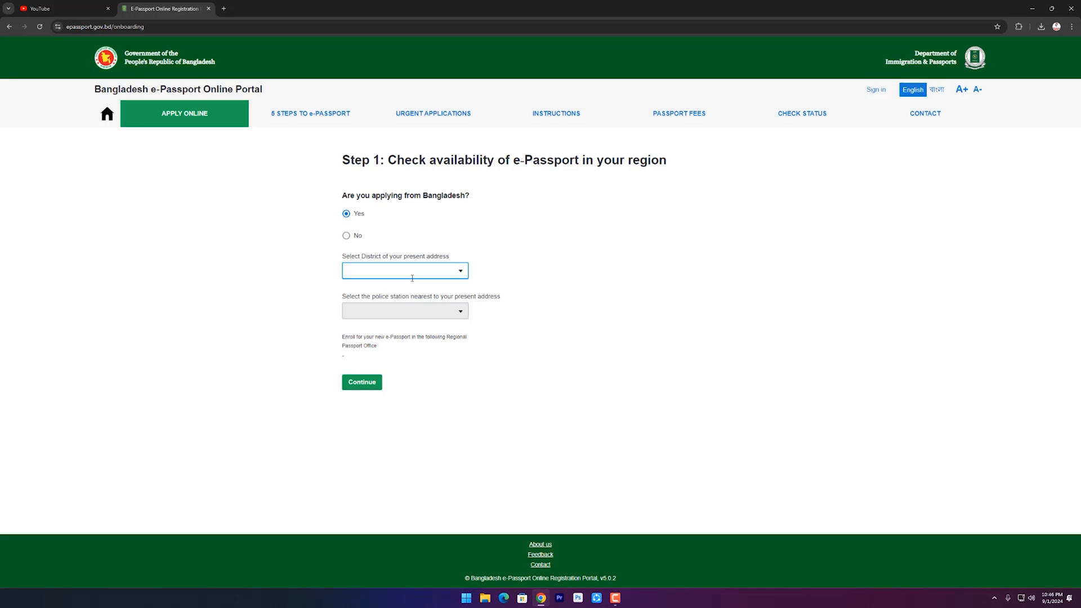
scroll(399, 320, "down", 3)
scroll(400, 320, "down", 11)
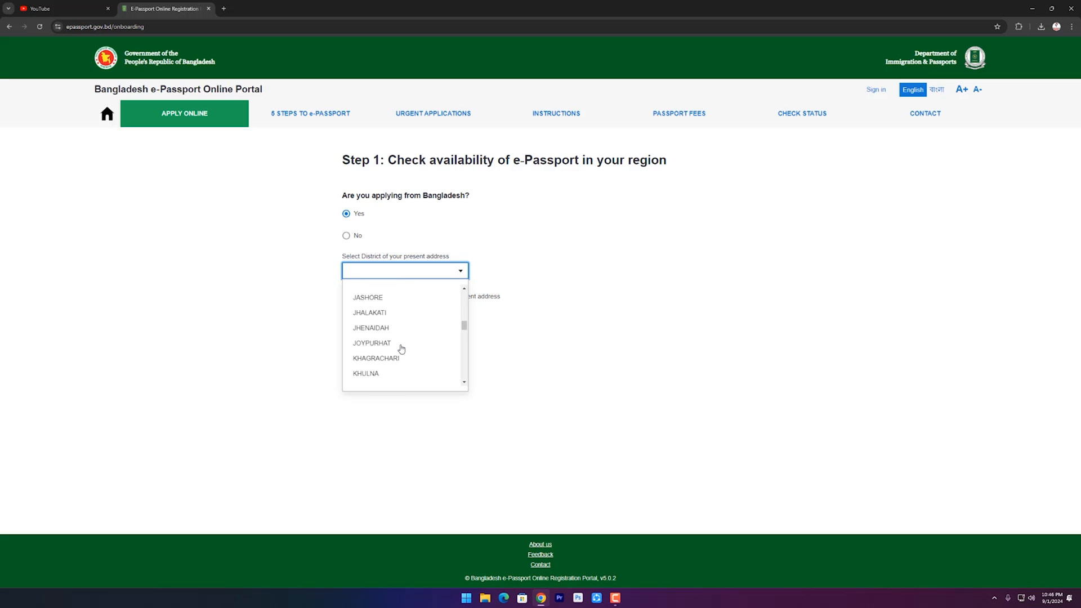
left_click(384, 371)
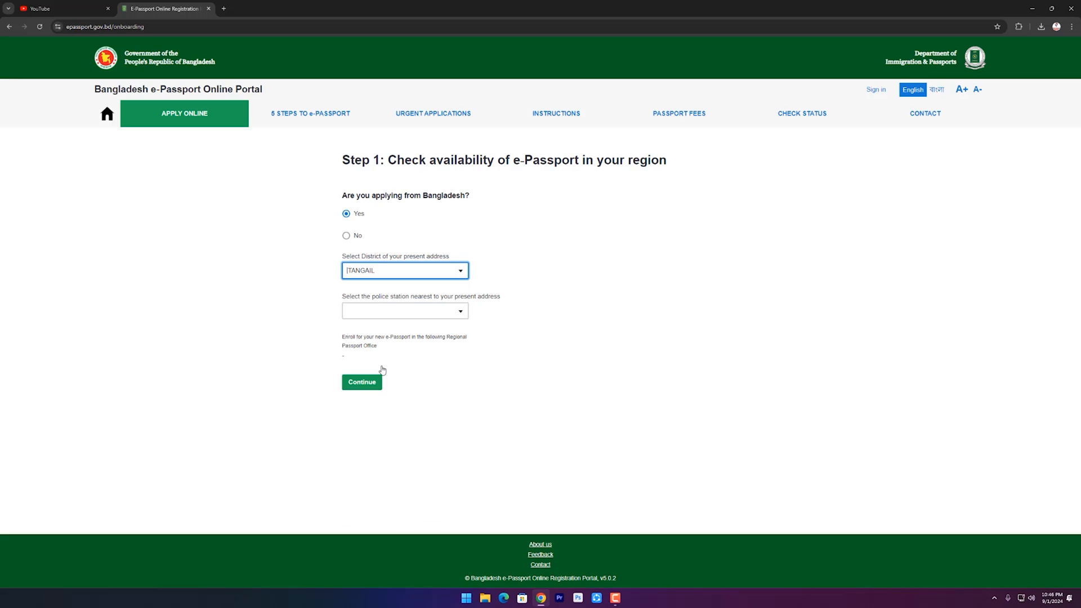
scroll(386, 350, "down", 1)
scroll(388, 392, "down", 1)
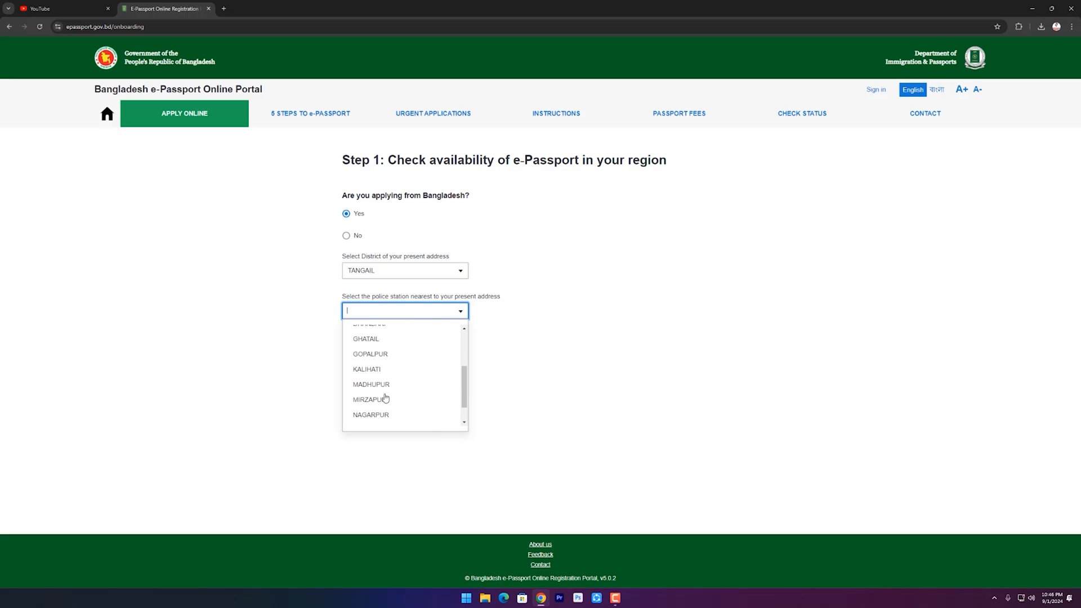
left_click(376, 346)
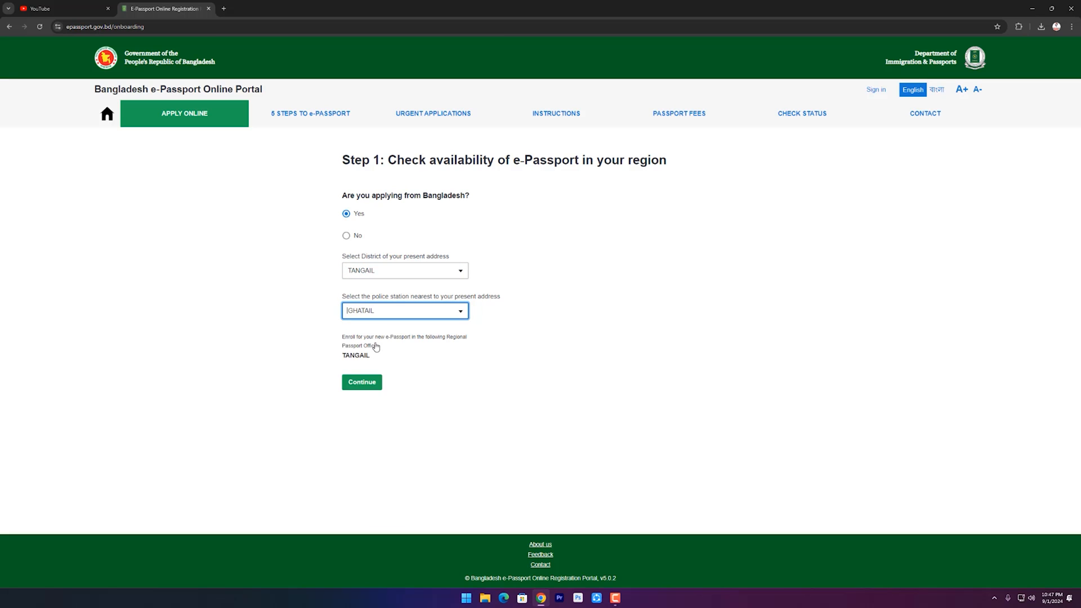
left_click(364, 387)
Enter the email address, pass the hCaptcha check and continue to account creation.
left_click(387, 204)
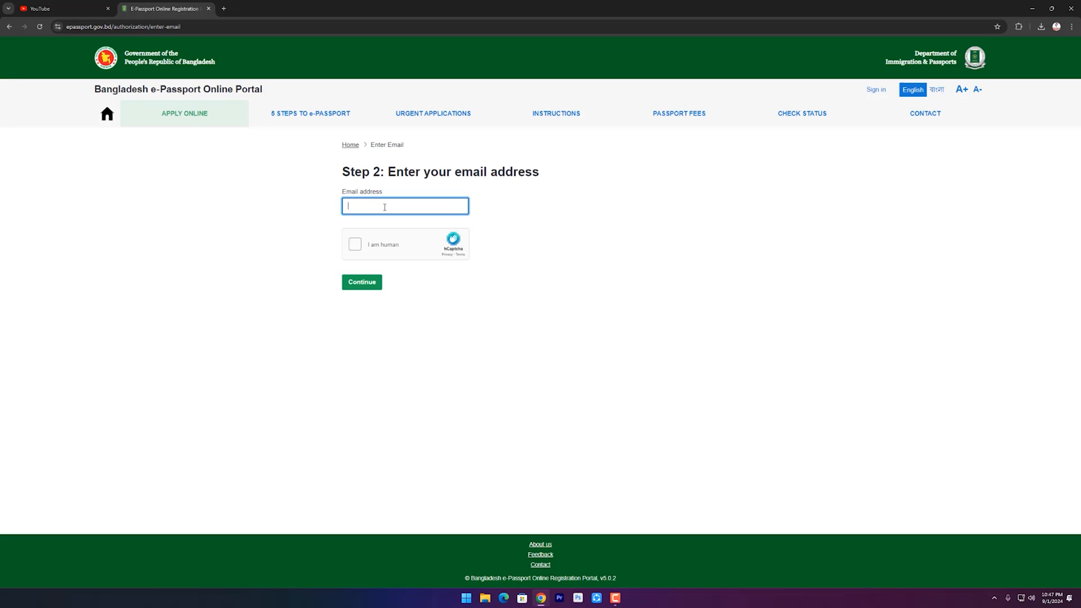
left_click(355, 244)
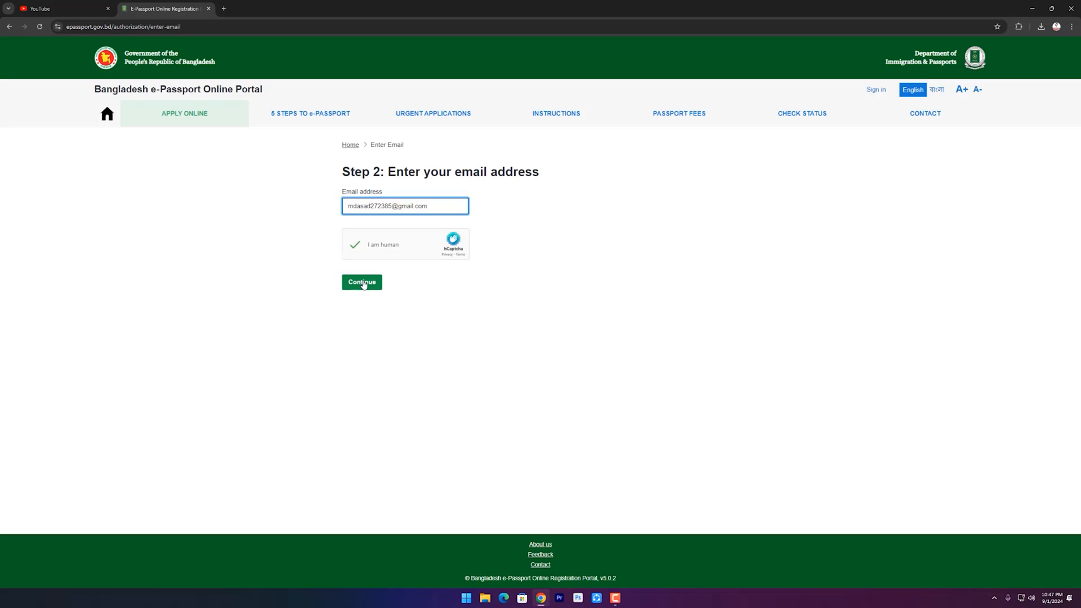
left_click(363, 284)
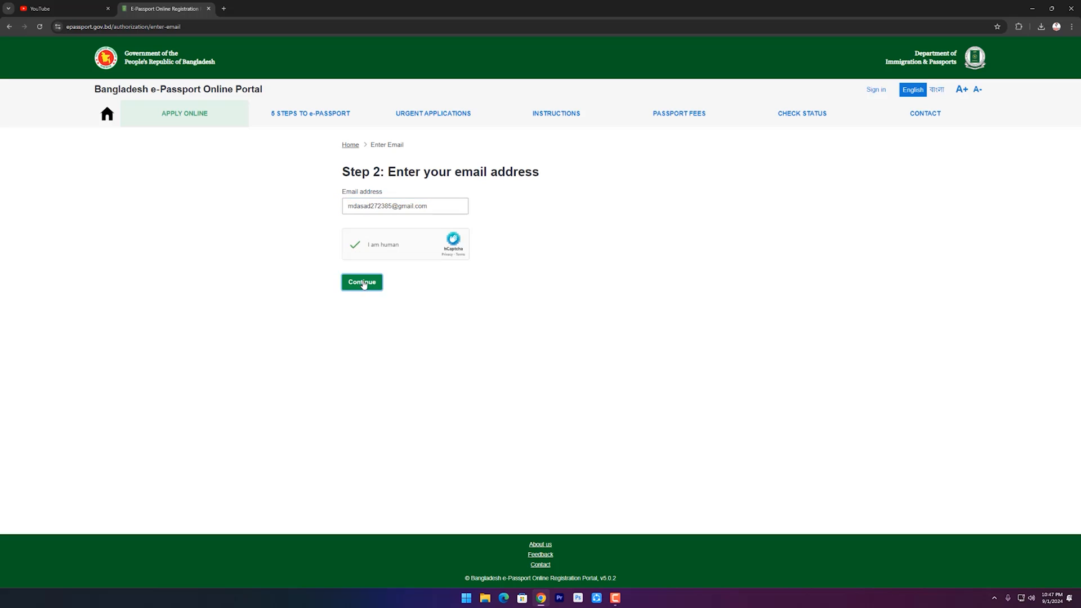
left_click(420, 277)
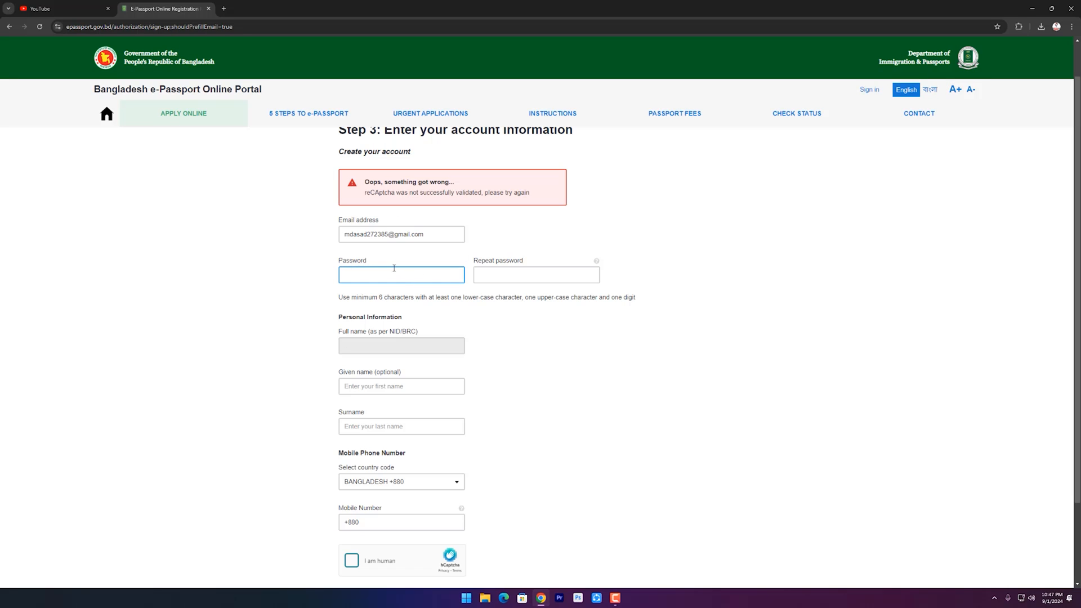
Enter and repeat the account password, then paste the applicant's name into the surname field.
left_click(496, 275)
left_click(352, 275)
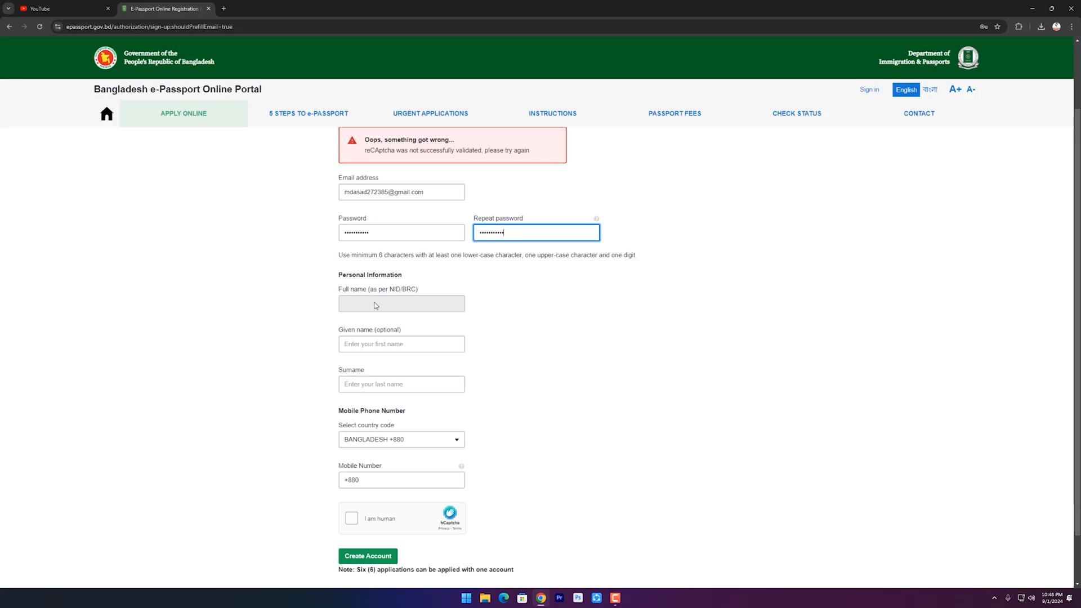
left_click(393, 338)
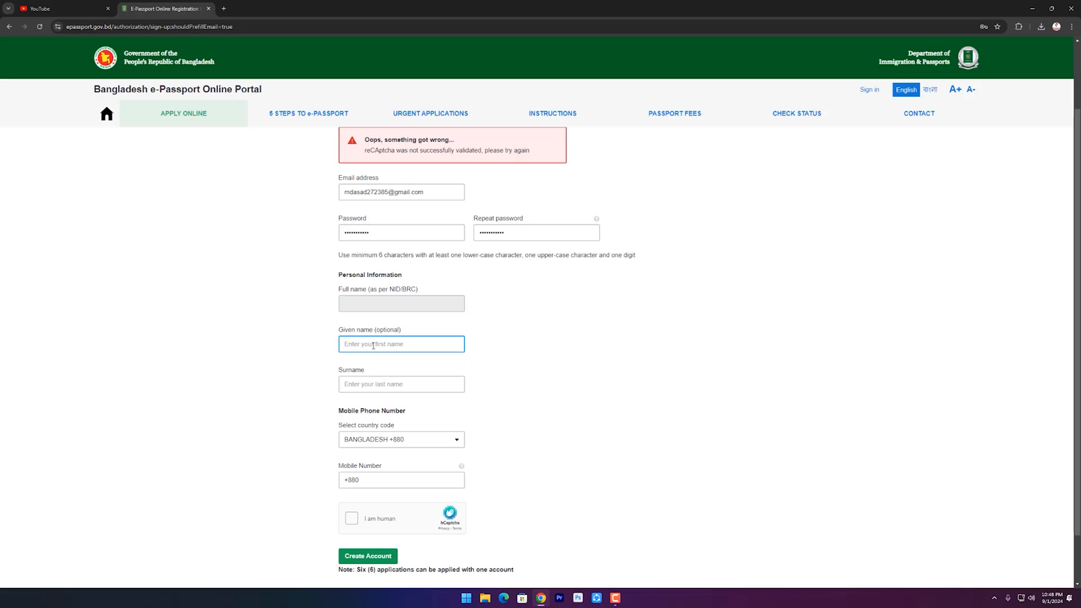
left_click(358, 384)
left_click(416, 351)
left_click(377, 386)
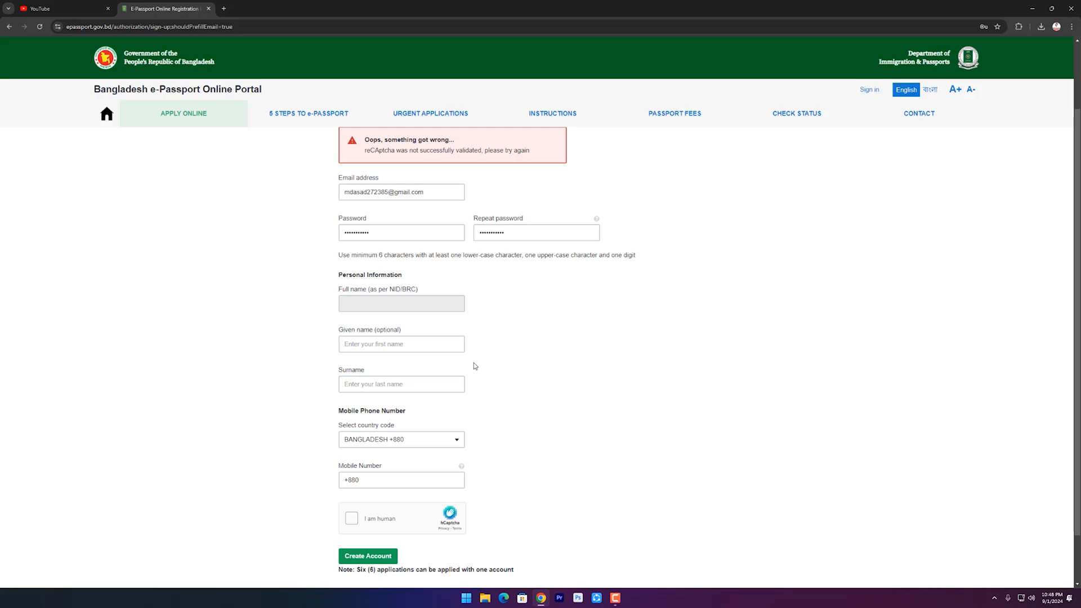
left_click(430, 378)
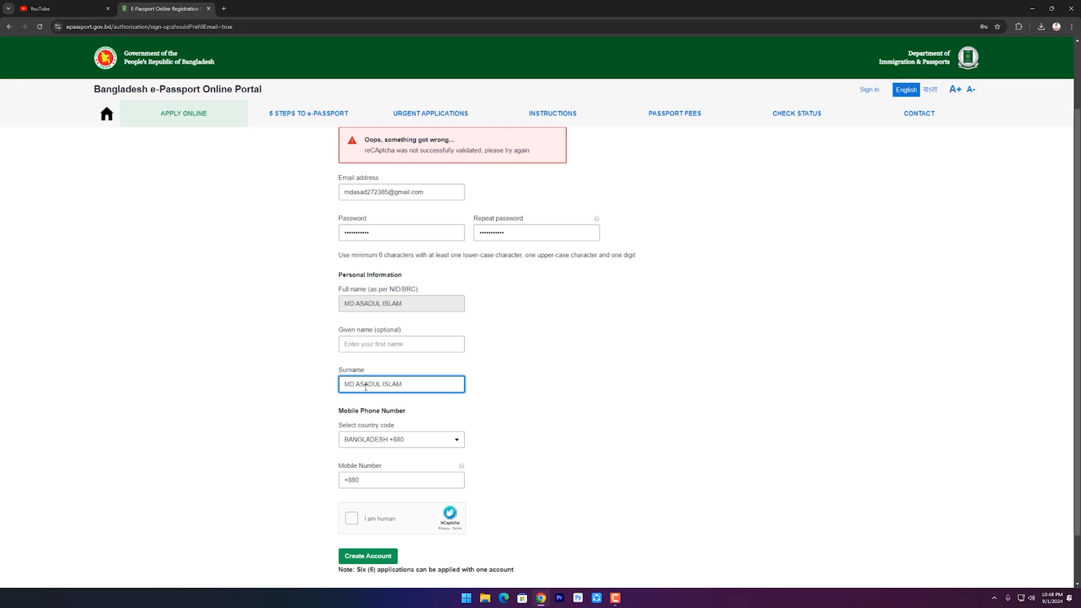
Enter the mobile number, pass the hCaptcha check and create the account.
left_click(399, 476)
scroll(387, 479, "down", 1)
left_click(381, 444)
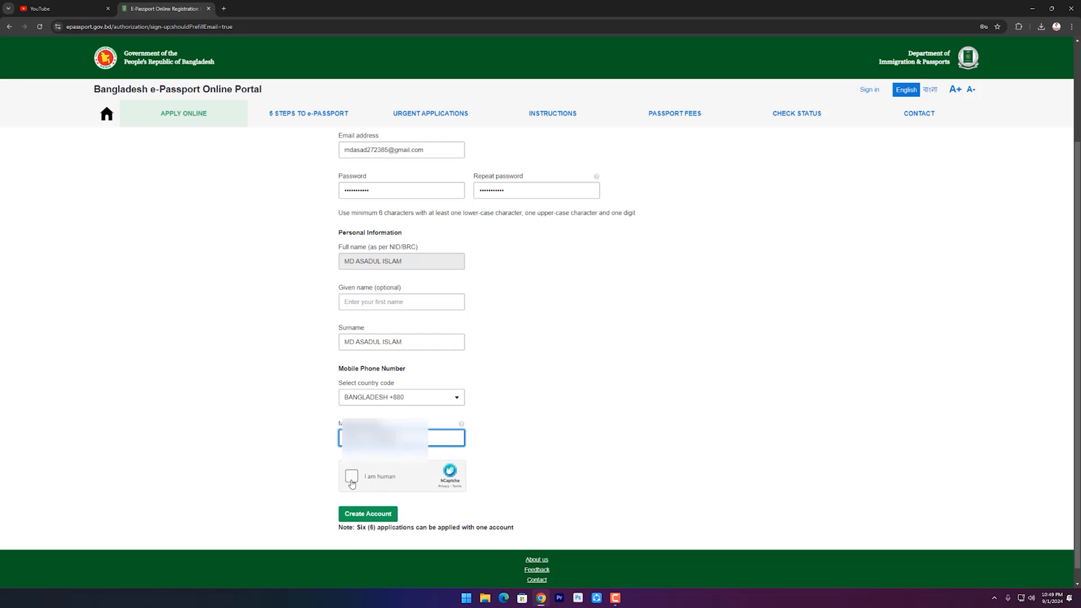
left_click(352, 483)
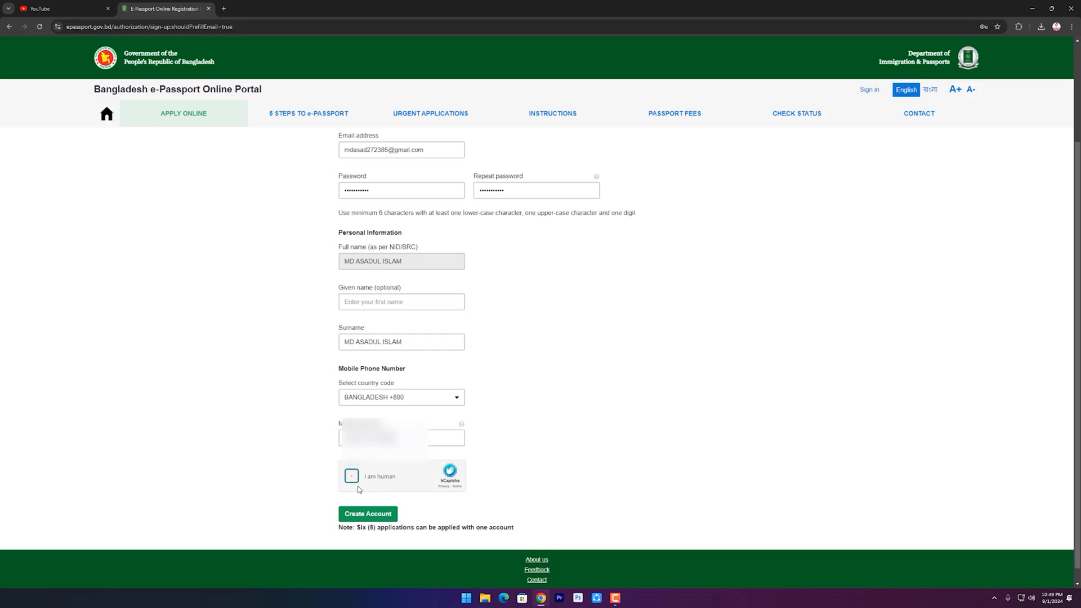
left_click(374, 514)
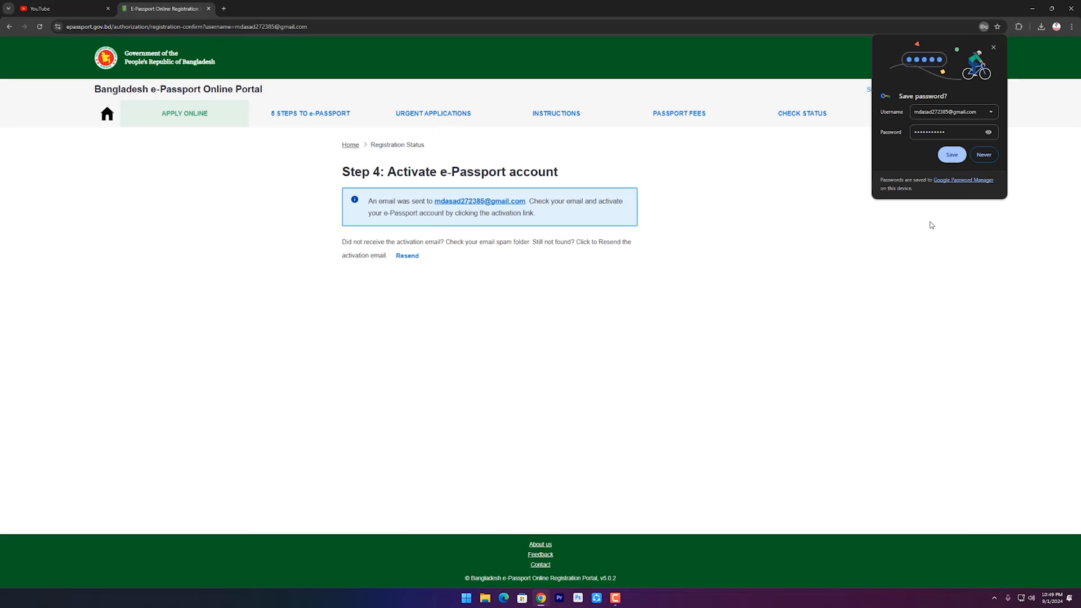
Decline Chrome's offer to save the password and go to the portal's sign-in page.
left_click(985, 156)
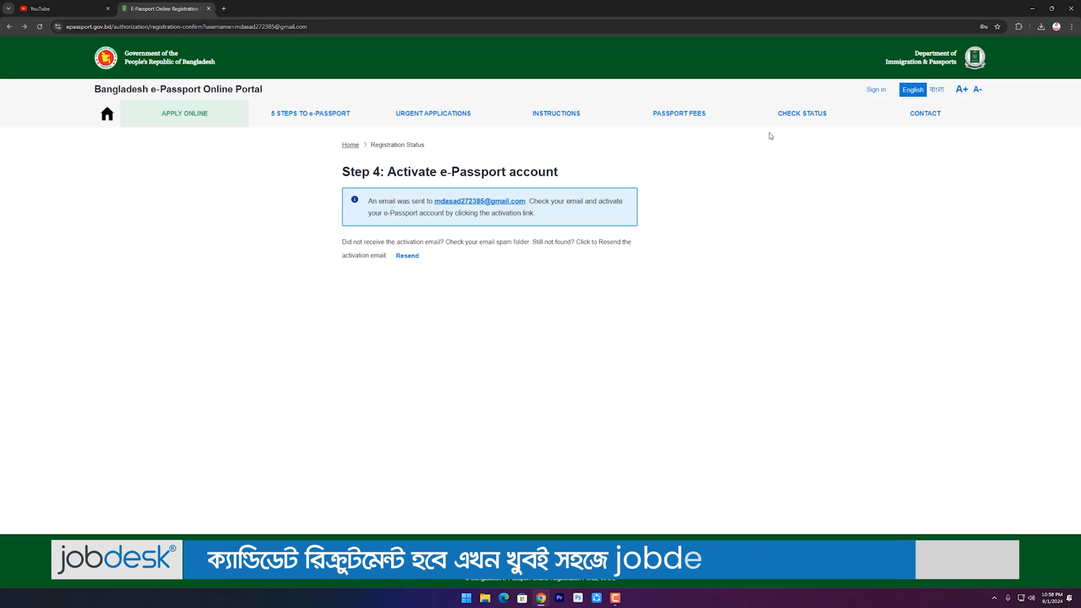
left_click(869, 92)
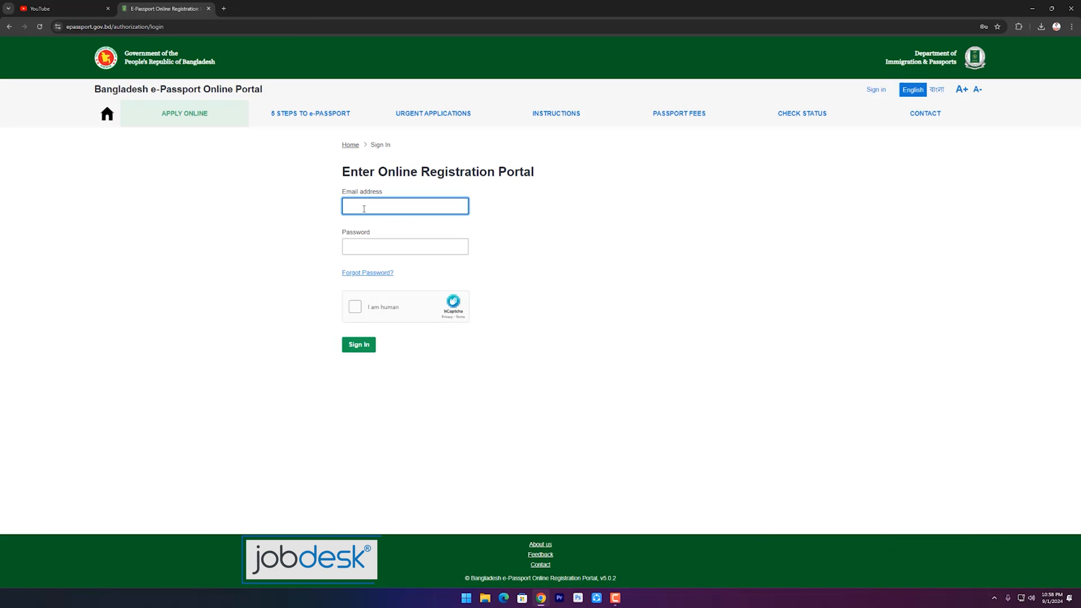
Sign in and start a new e-Passport application as an Ordinary Passport.
left_click(379, 241)
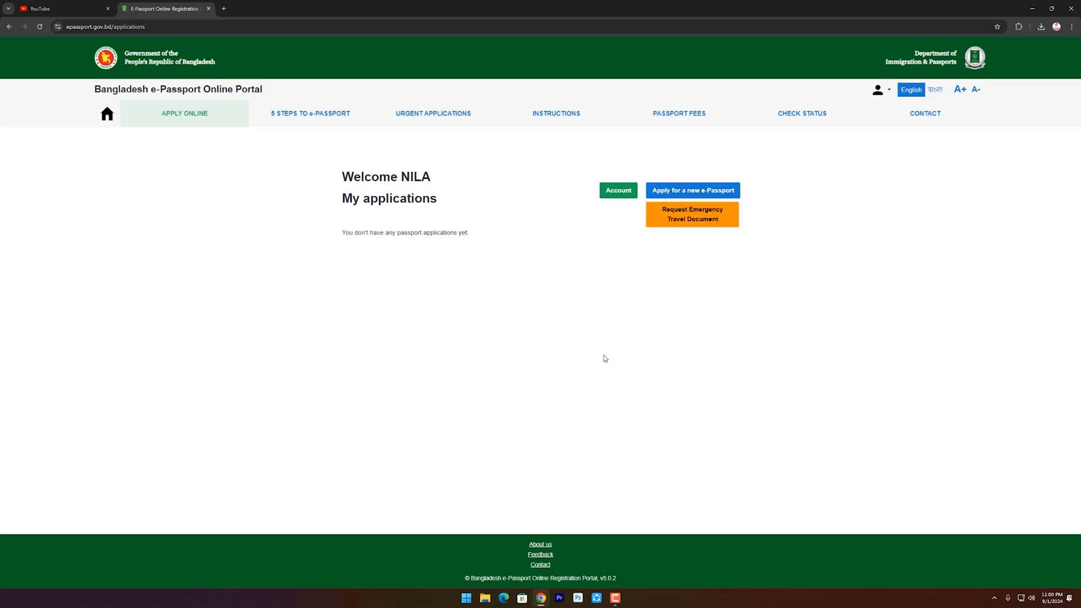
left_click(685, 194)
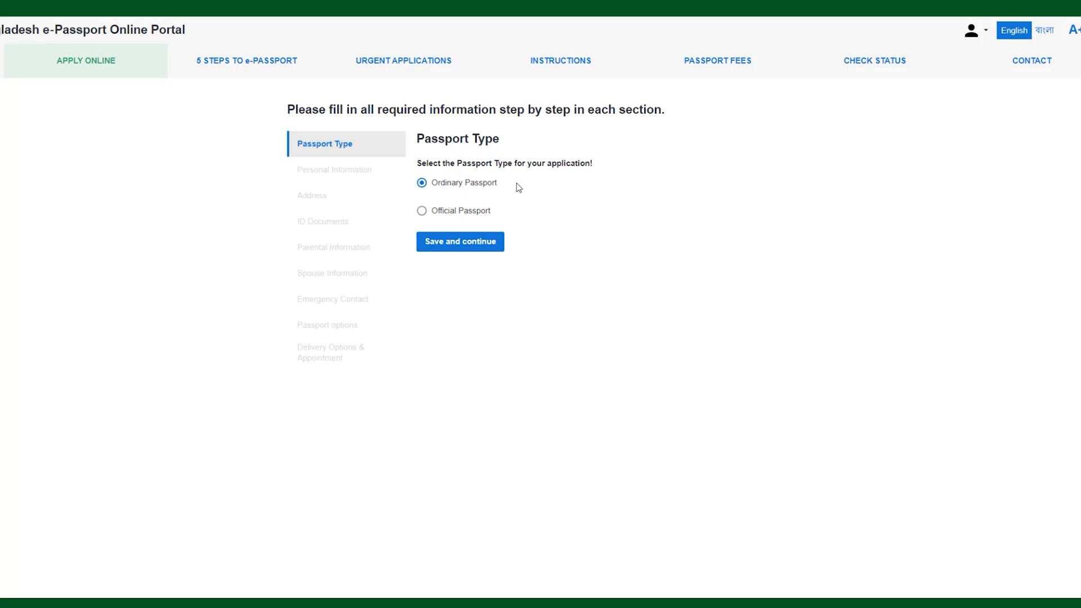
left_click(456, 248)
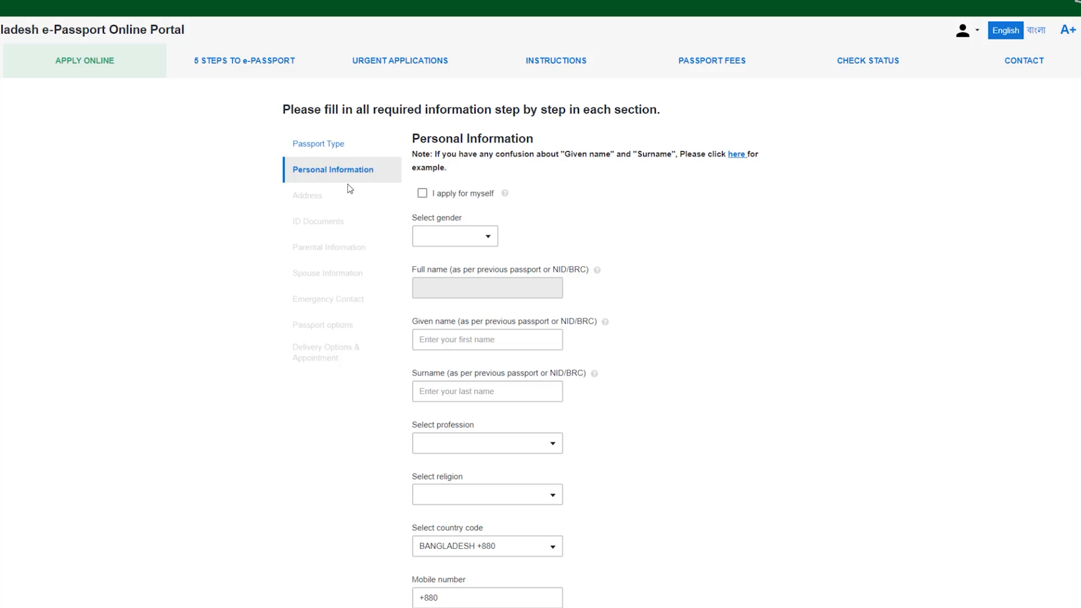
Tick then untick 'I apply for myself', clearing the auto-filled applicant names.
scroll(605, 303, "up", 3)
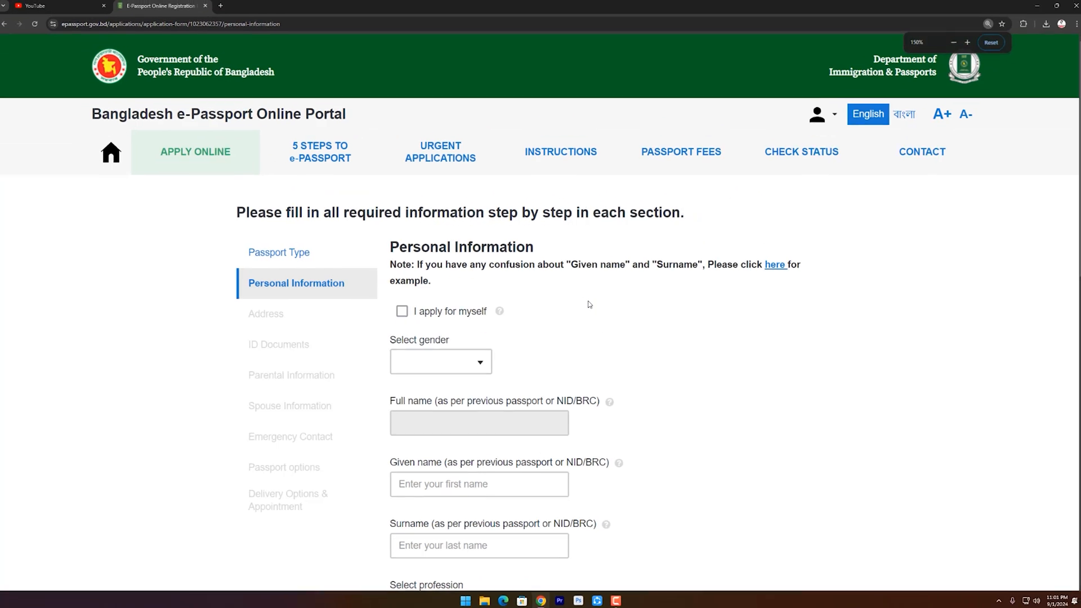
scroll(589, 304, "down", 2)
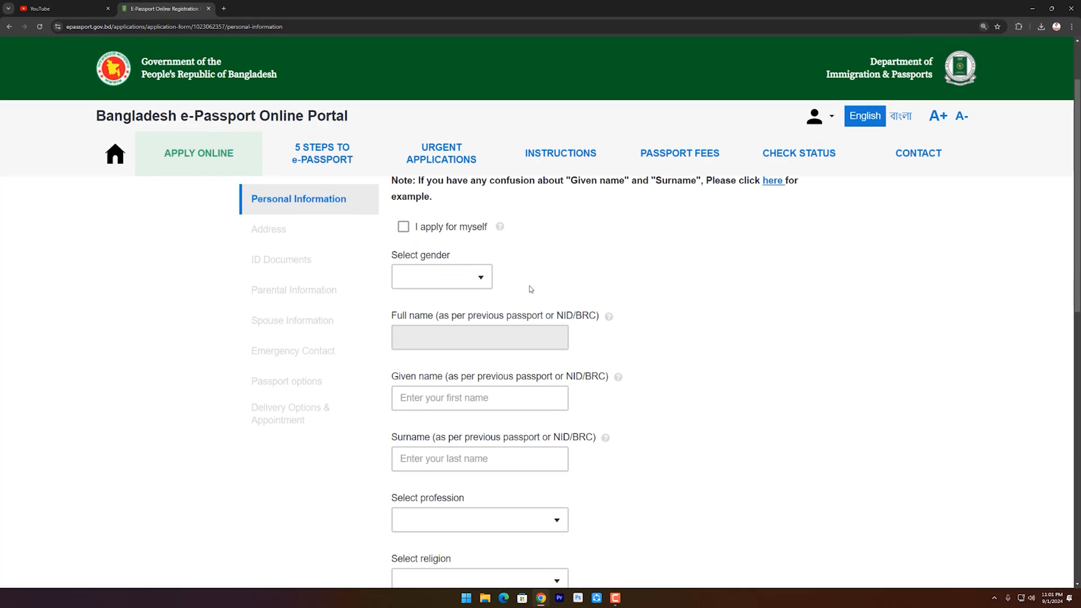
scroll(448, 283, "up", 1)
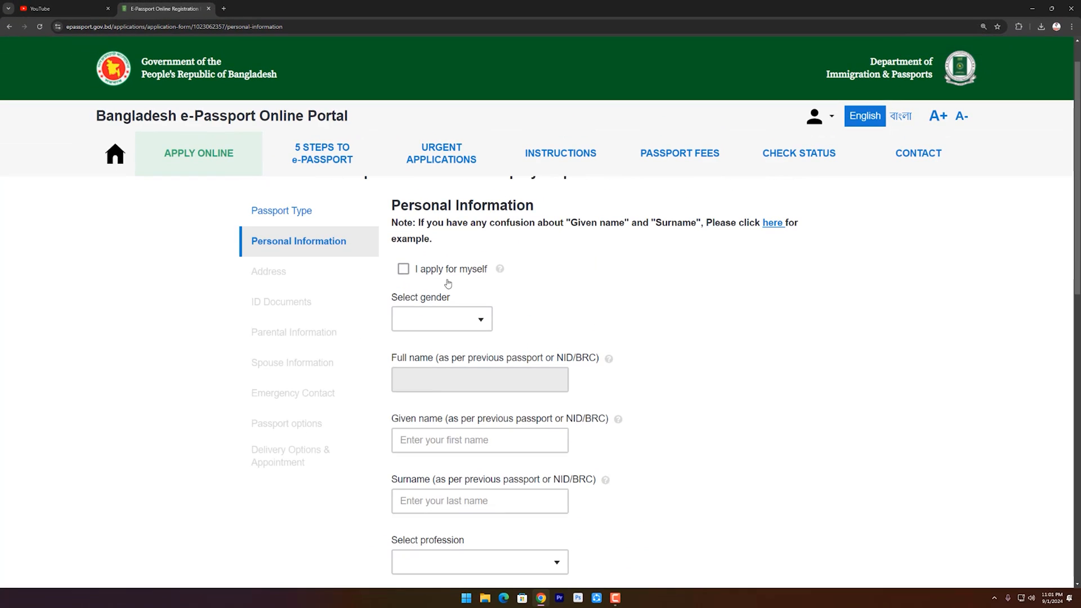
left_click(403, 270)
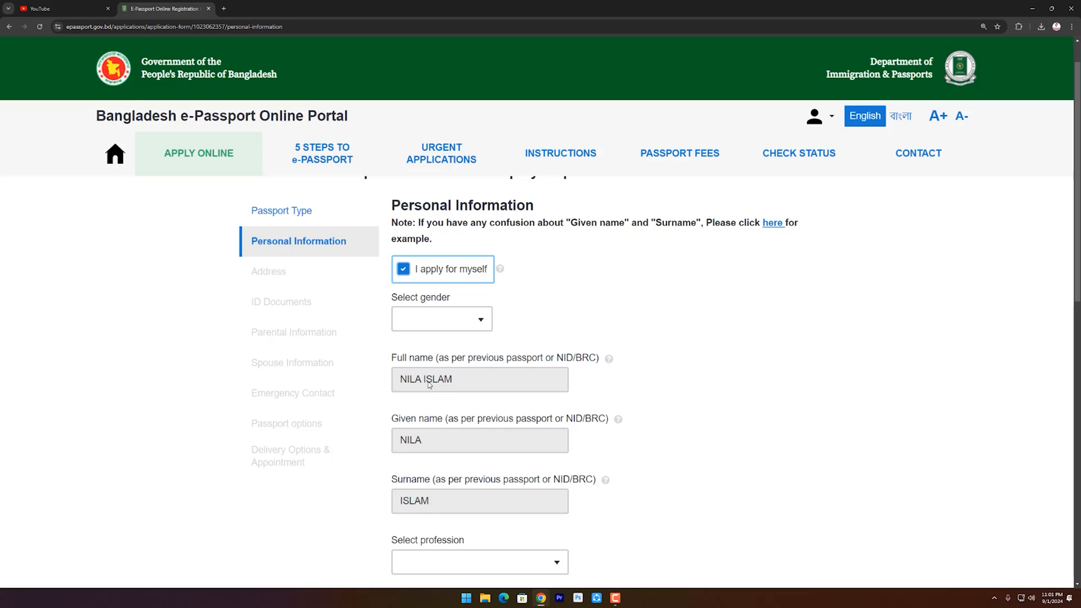
triple_click(482, 383)
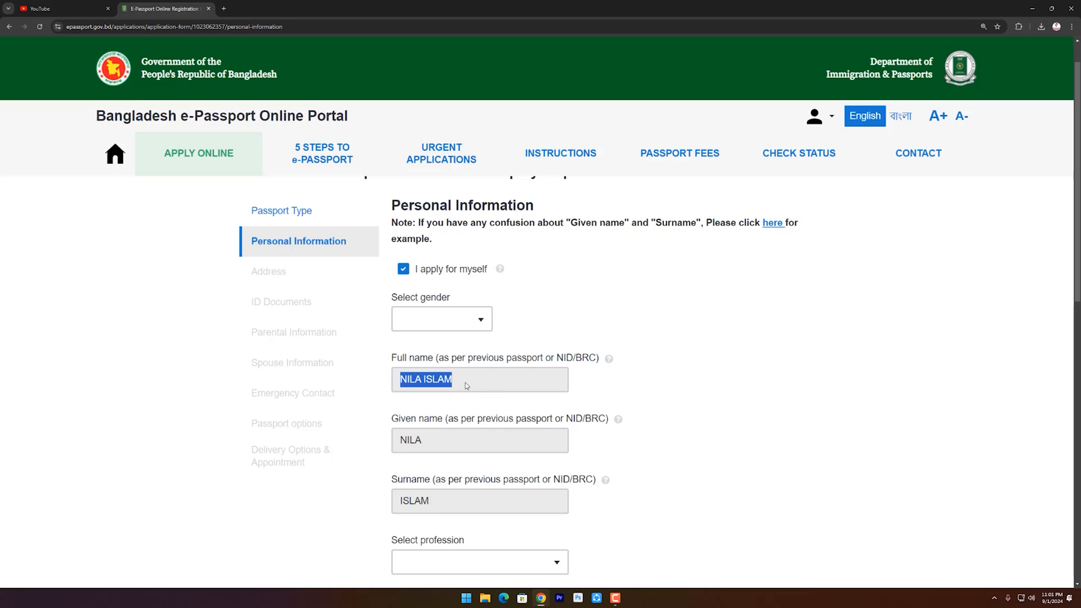
left_click(484, 385)
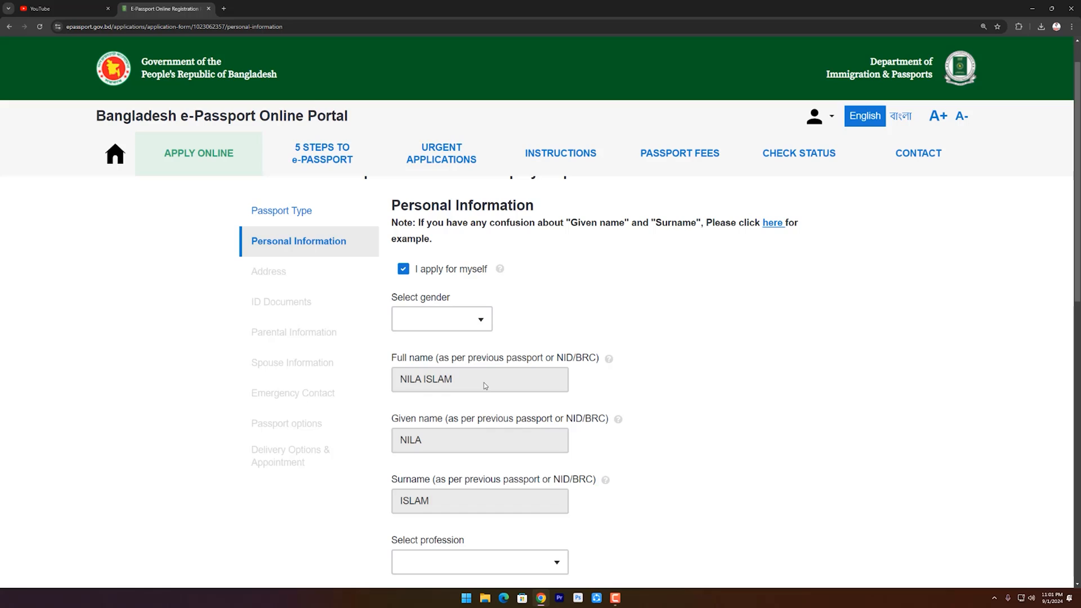
left_click(403, 270)
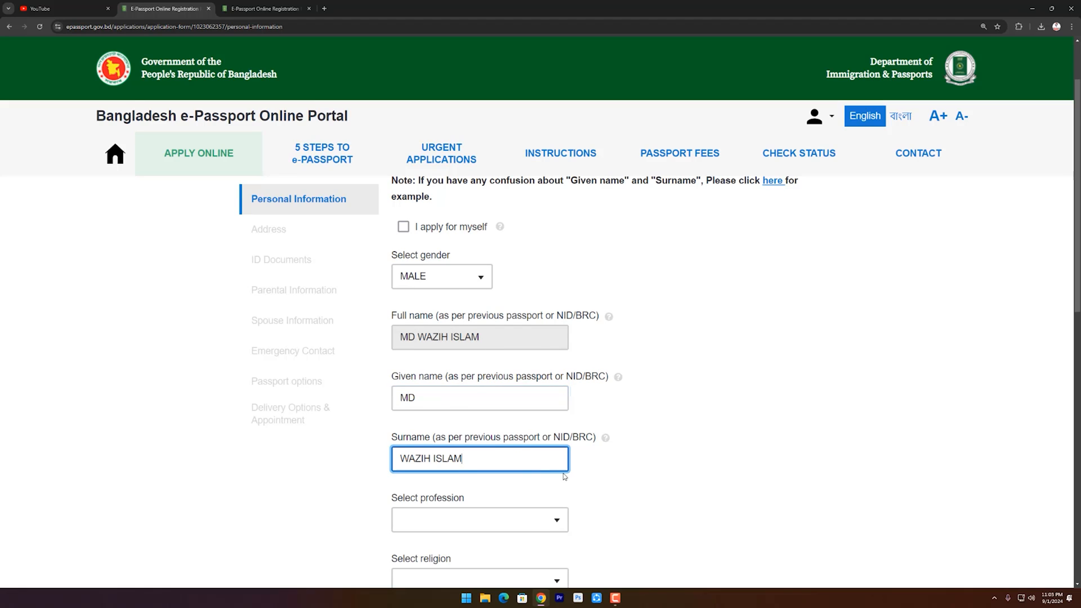
Set the applicant's profession to STUDENT and religion to ISLAM.
scroll(565, 477, "down", 2)
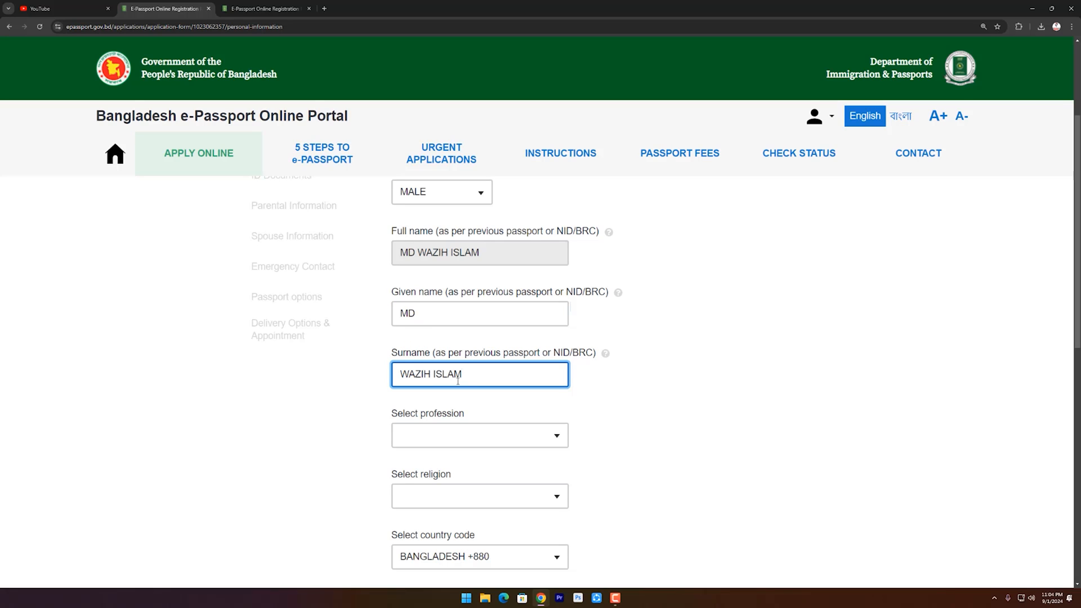
left_click(410, 311)
scroll(425, 453, "down", 2)
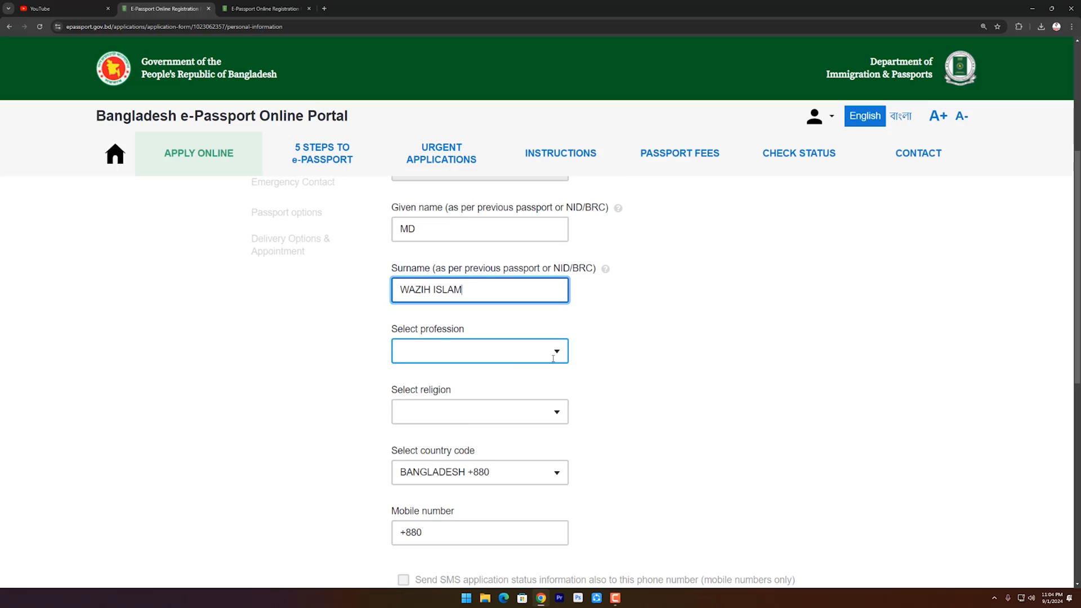
left_click(554, 355)
scroll(465, 479, "down", 2)
scroll(464, 480, "down", 6)
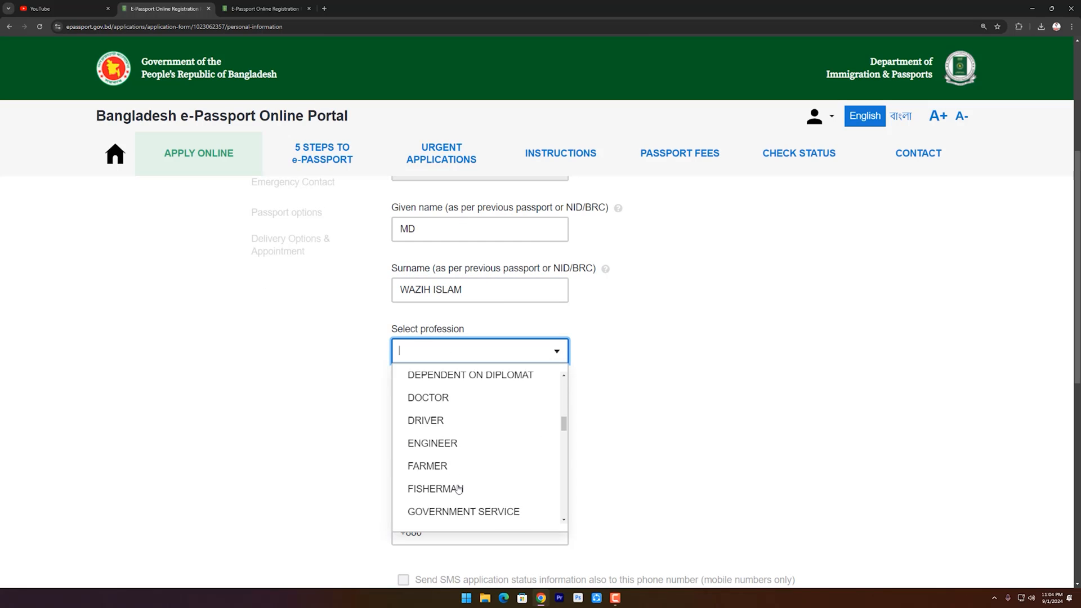
left_click(445, 428)
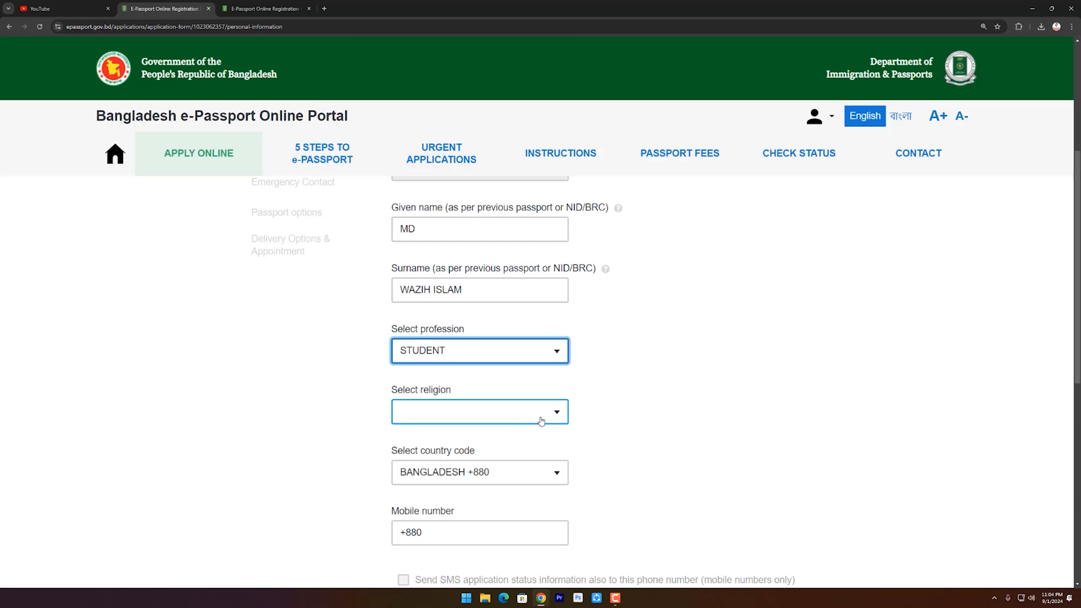
left_click(541, 421)
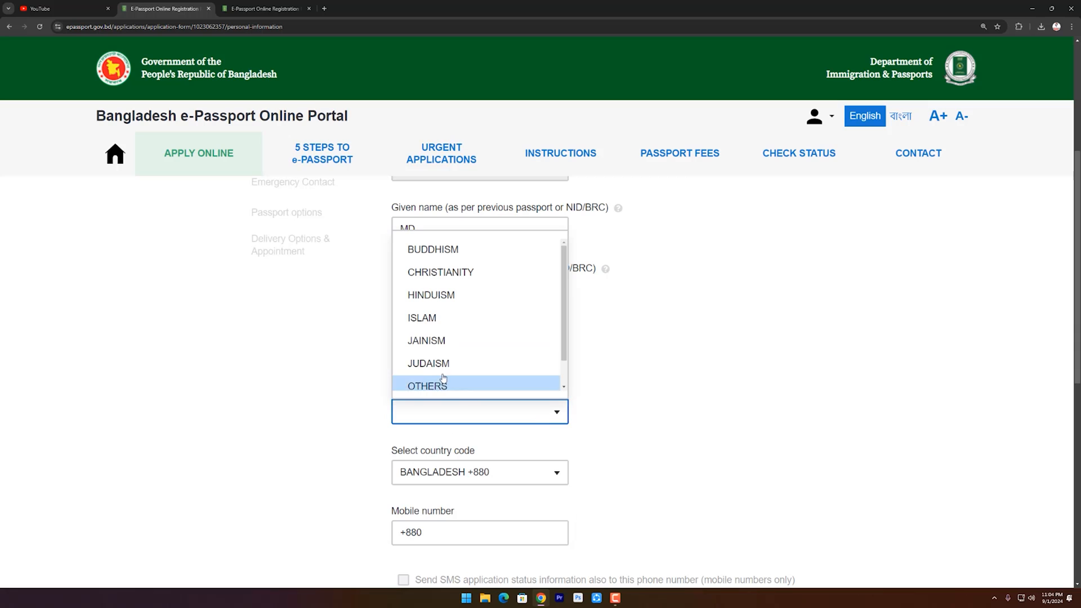
left_click(445, 318)
Enter the mobile number and enable SMS application status updates to it.
scroll(510, 484, "down", 2)
left_click(486, 452)
scroll(487, 395, "down", 4)
left_click(403, 285)
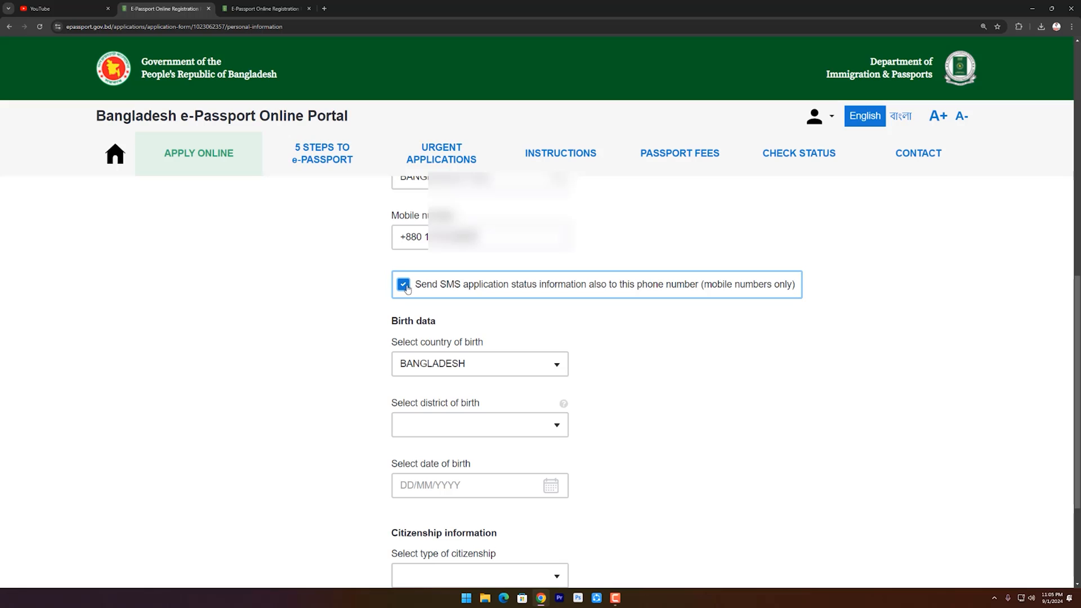
left_click(495, 237)
scroll(496, 237, "down", 3)
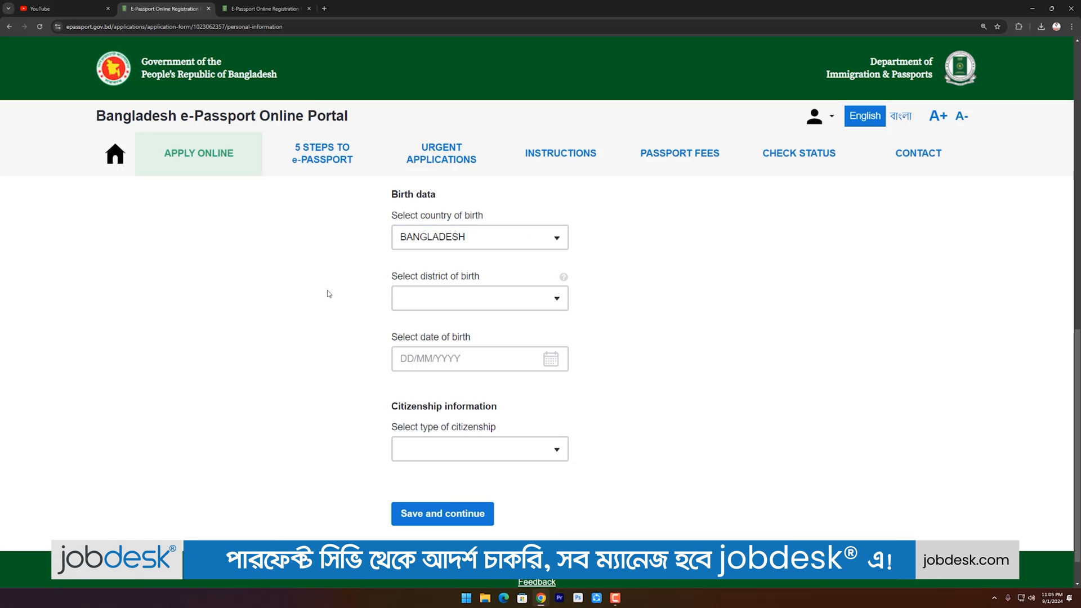
left_click(529, 297)
scroll(473, 401, "down", 1)
scroll(471, 447, "down", 6)
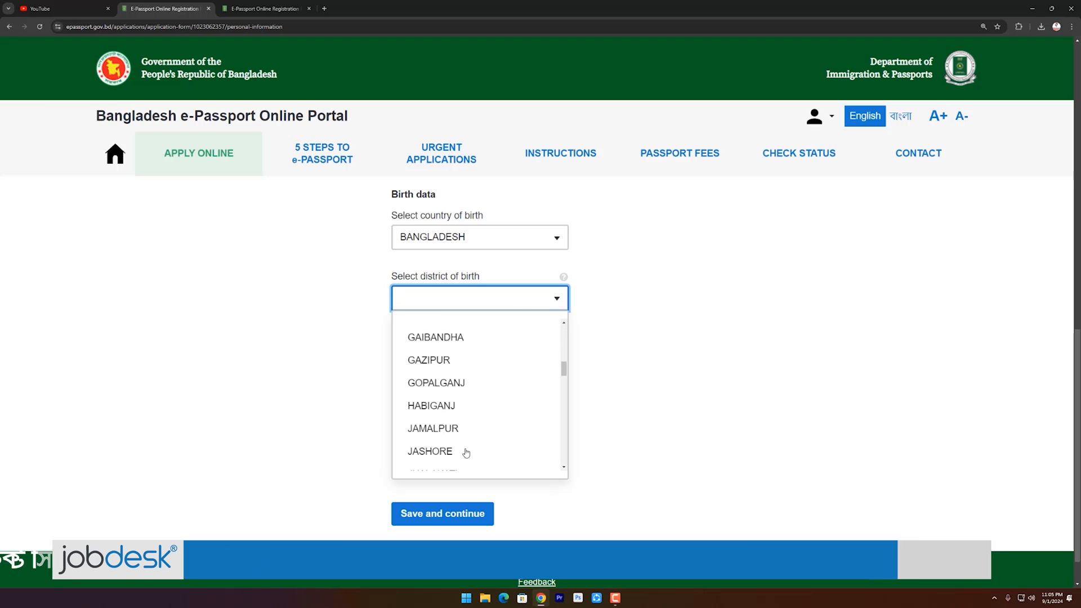
left_click(507, 413)
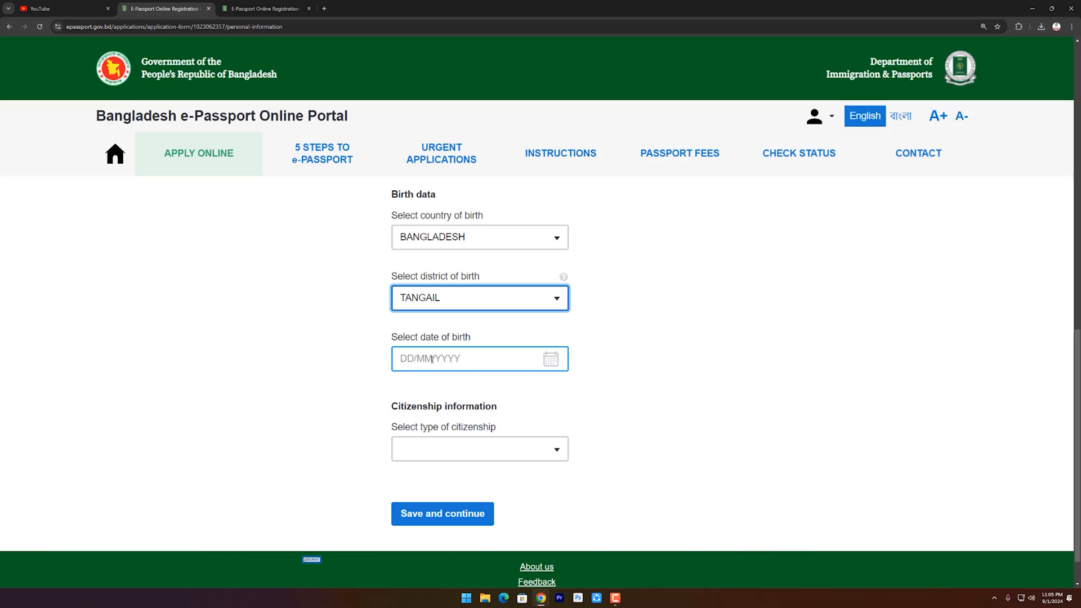
left_click(412, 356)
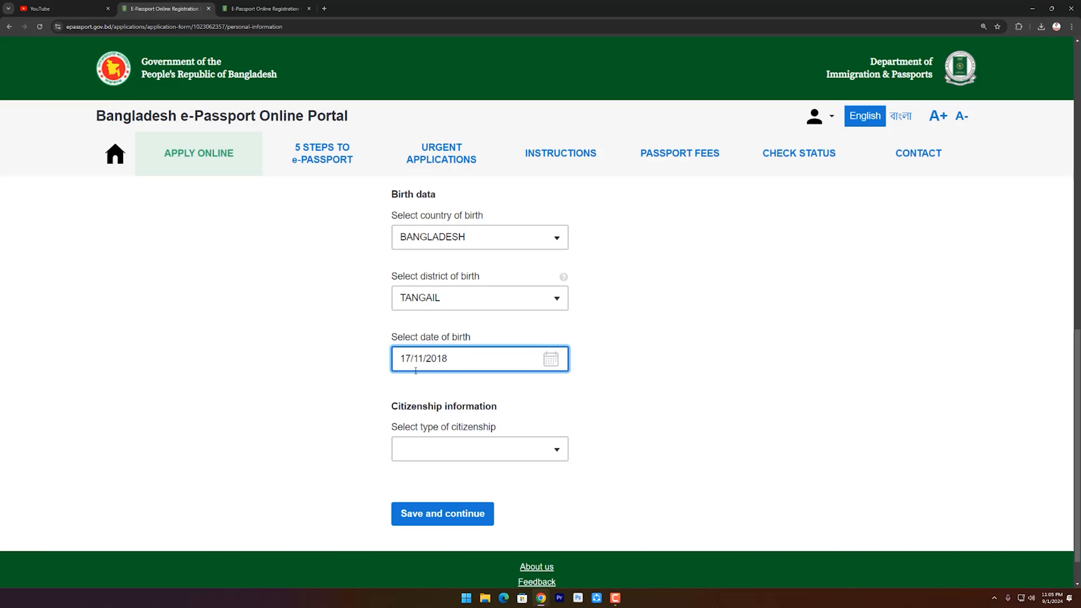
Set citizenship type to BY BIRTH and save the personal information.
left_click(560, 457)
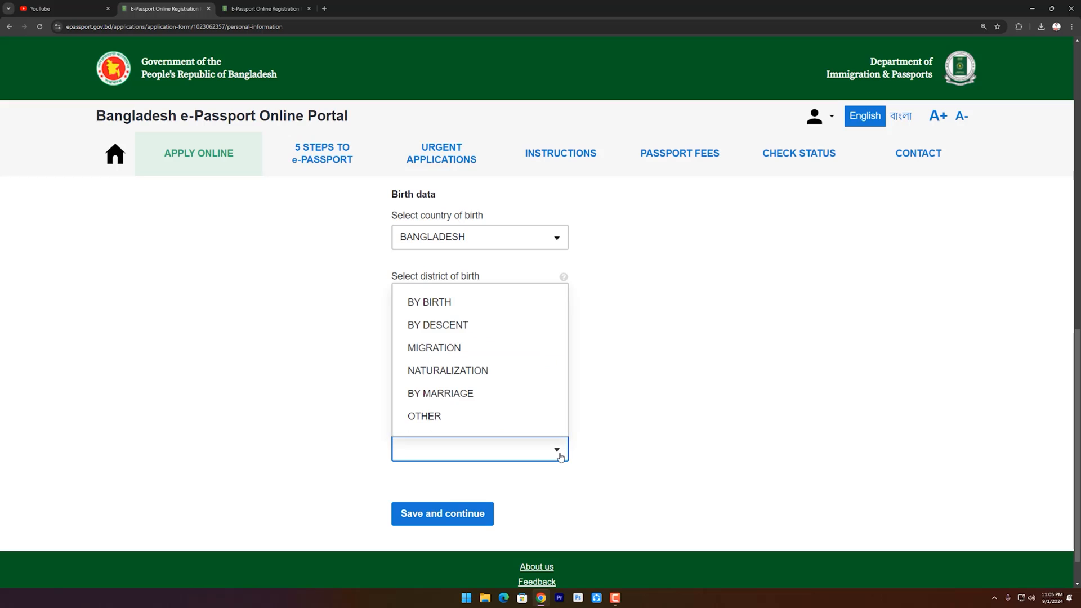
left_click(441, 311)
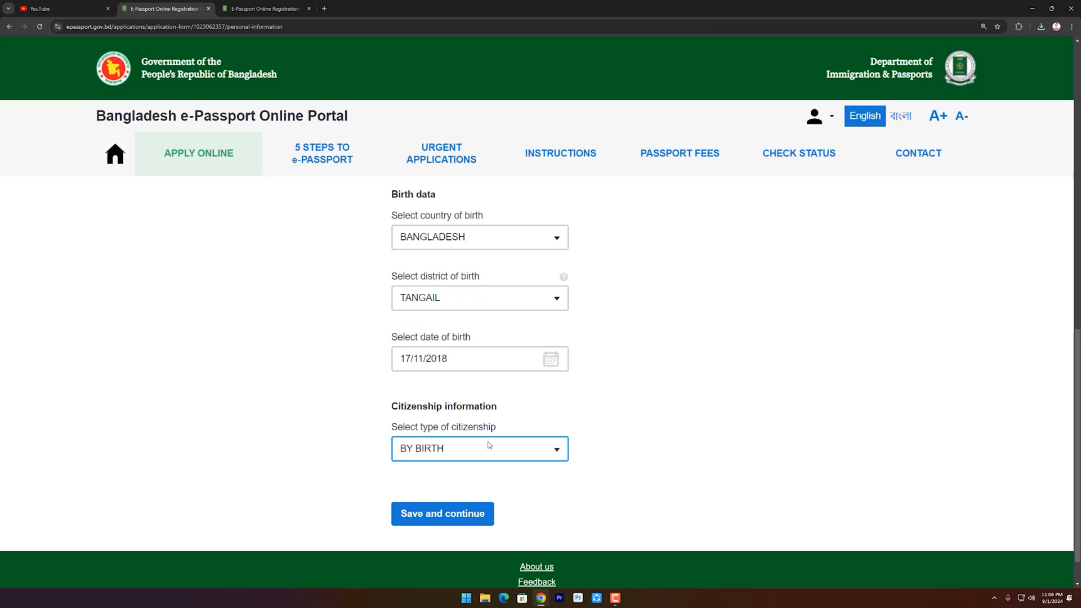
left_click(431, 522)
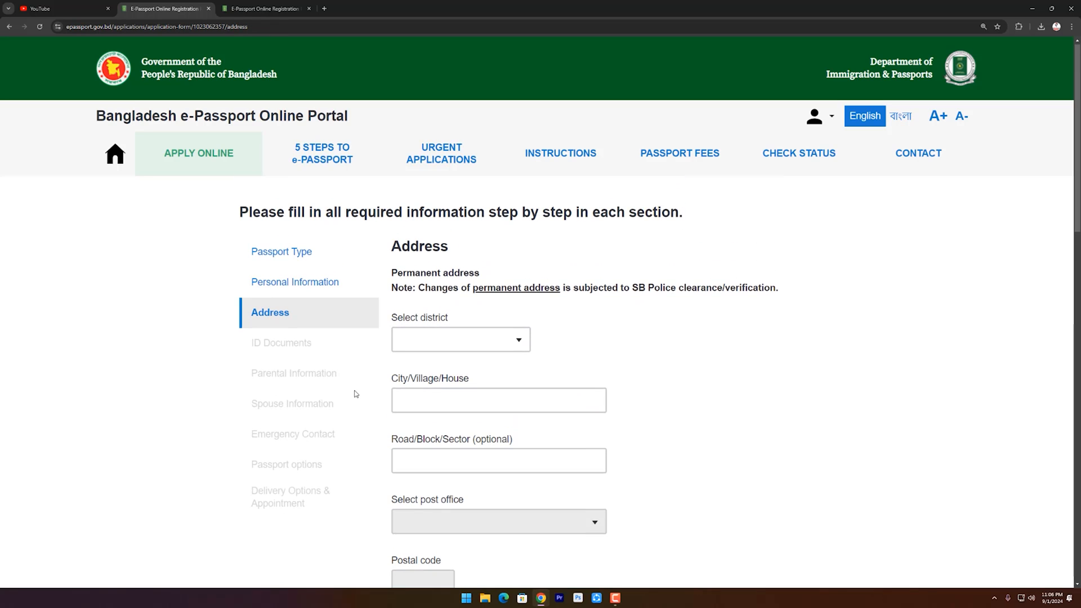
Select TANGAIL as permanent address district and pick its police station.
scroll(982, 428, "down", 3)
scroll(981, 430, "down", 12)
scroll(776, 443, "up", 15)
left_click(477, 259)
scroll(454, 355, "down", 5)
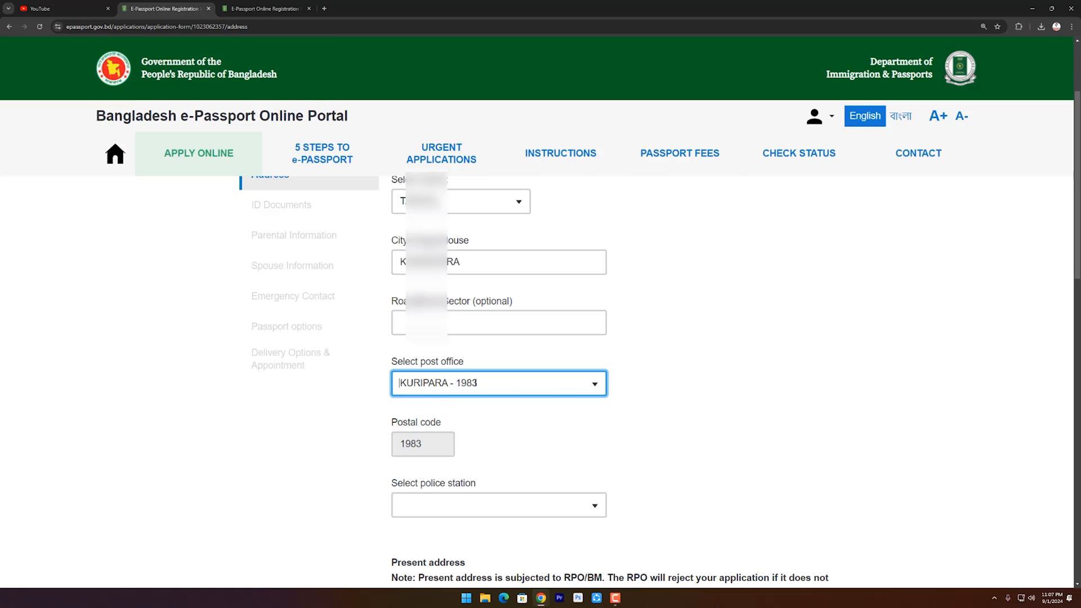
left_click(598, 507)
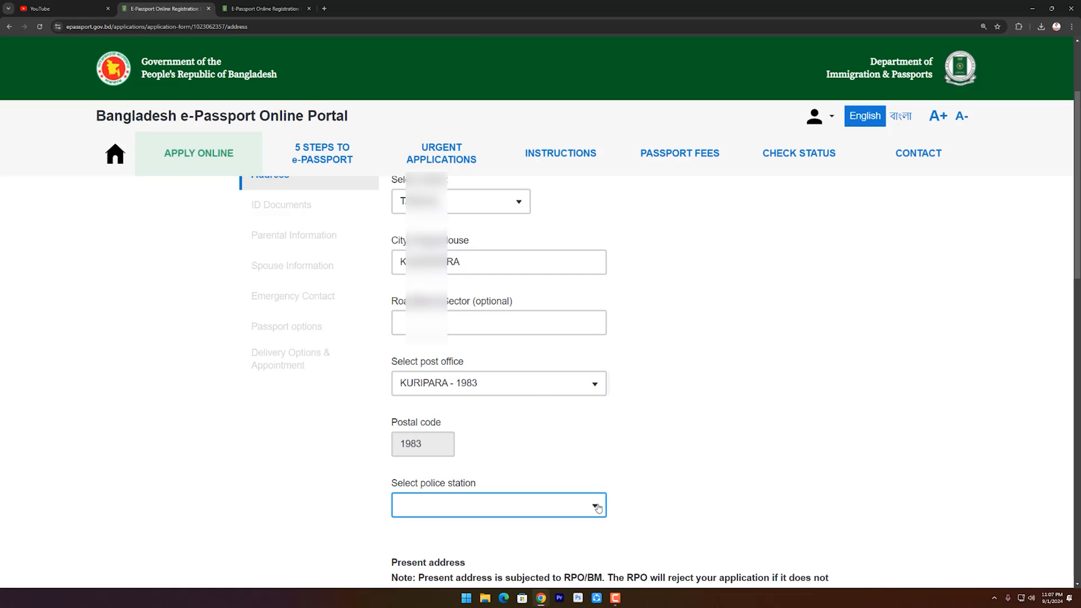
left_click(598, 505)
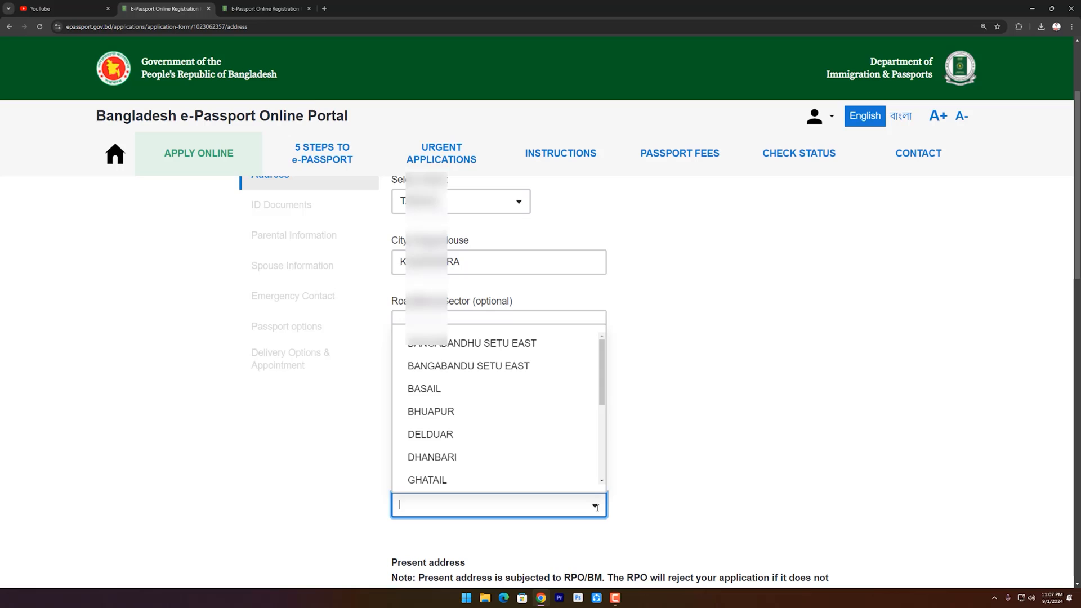
left_click(431, 474)
scroll(616, 468, "down", 4)
scroll(616, 468, "down", 2)
scroll(572, 420, "up", 1)
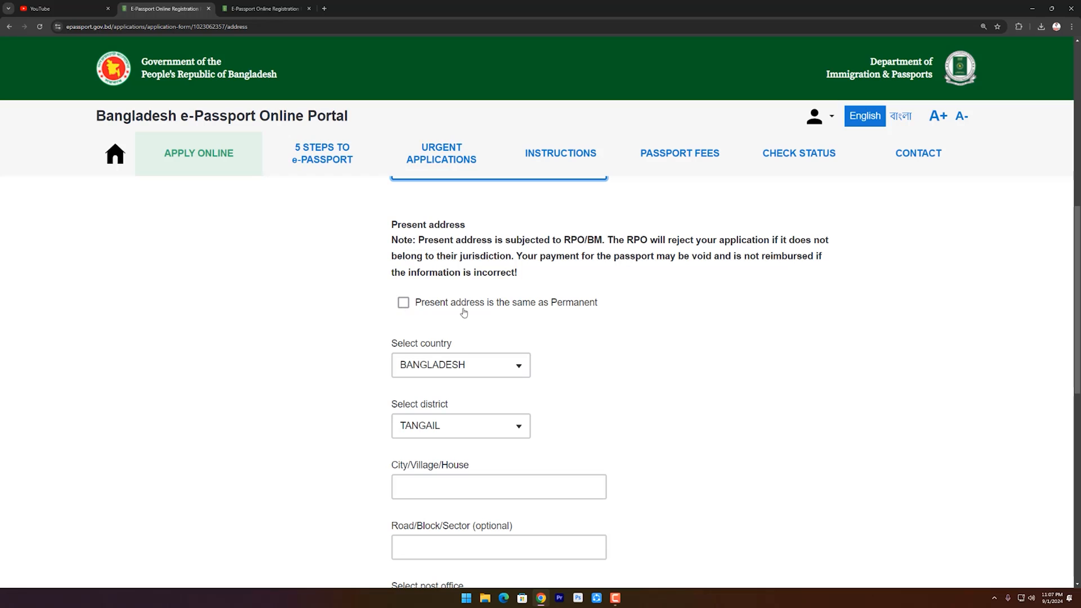
Check that TANGAIL is the assigned Regional Passport Office and save the address.
scroll(610, 313, "down", 1)
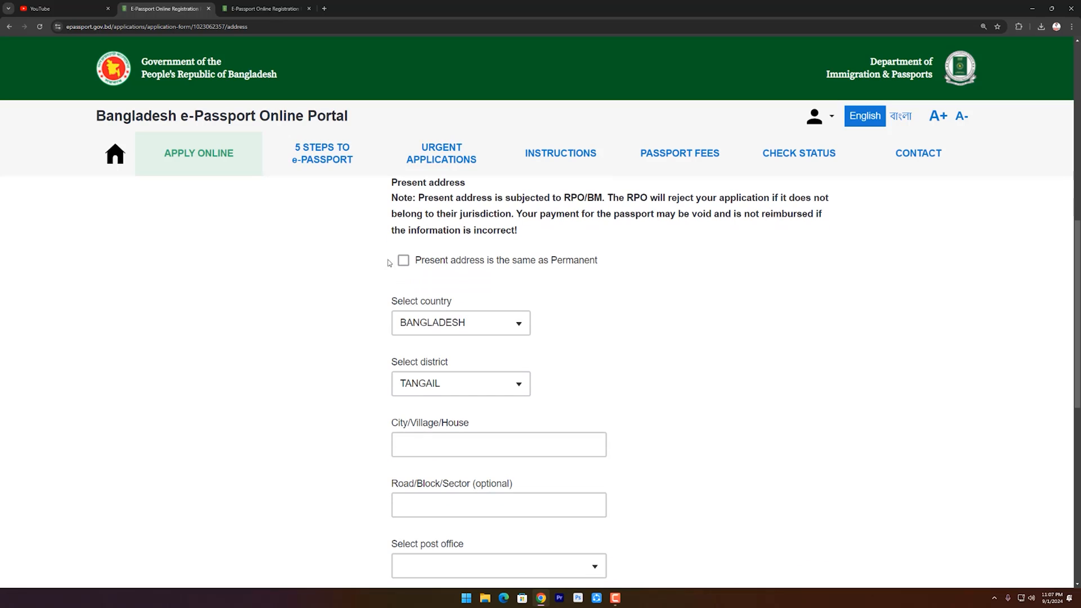
scroll(695, 357, "down", 7)
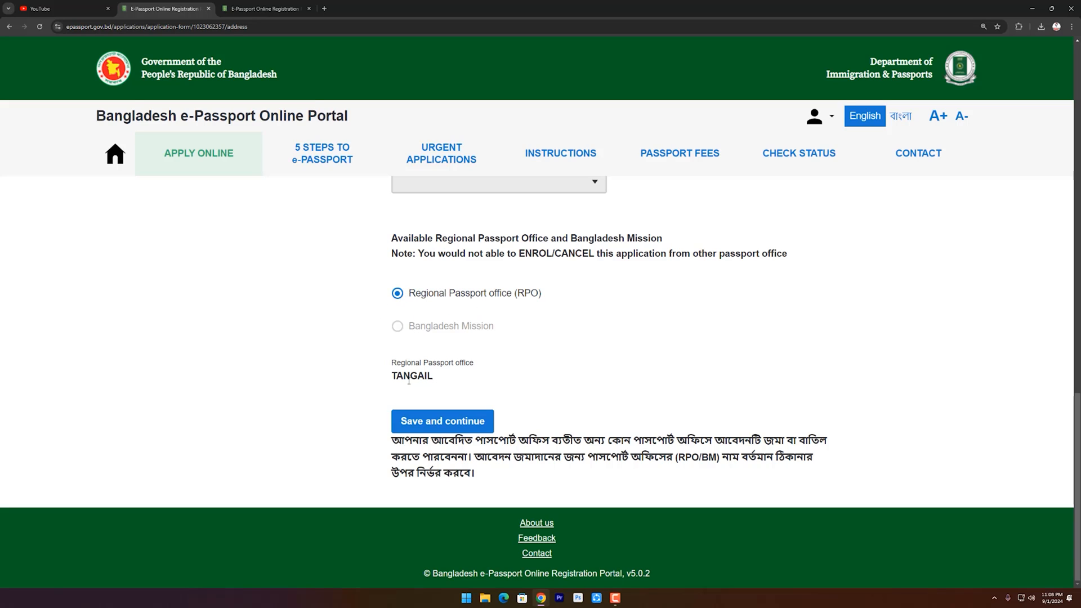
left_click_drag(393, 376, 420, 376)
left_click(445, 381)
left_click(446, 427)
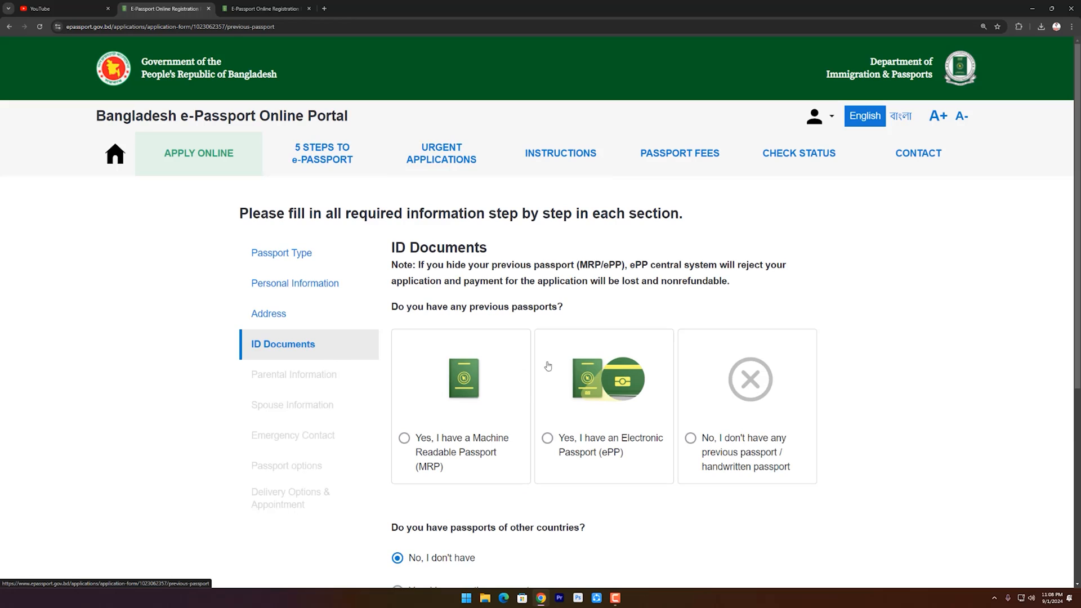
Declare no previous passport, paste the birth registration number, and save the ID documents.
scroll(586, 371, "down", 1)
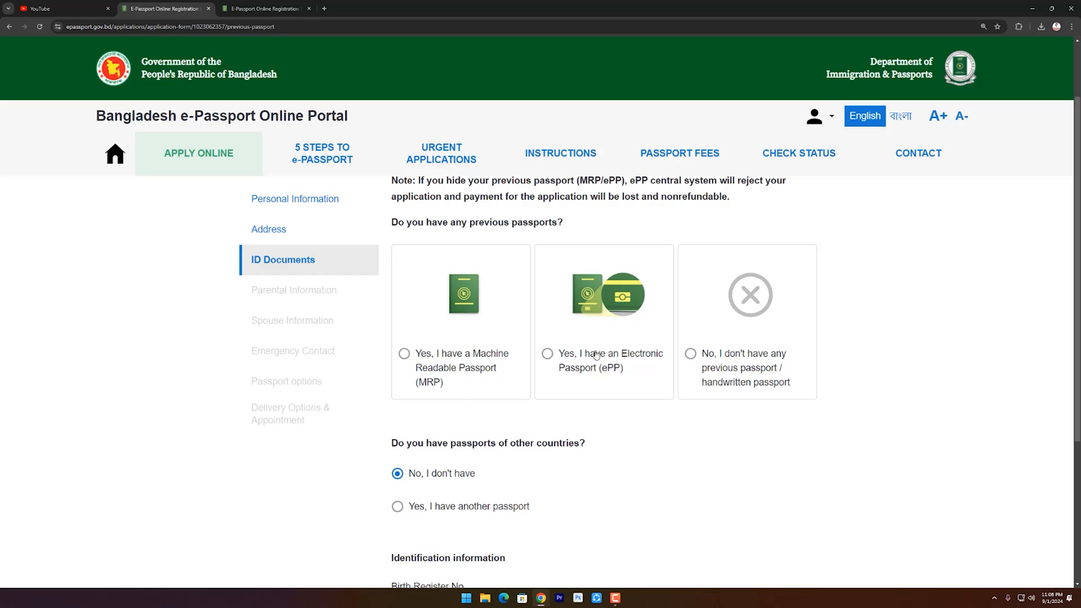
left_click(695, 356)
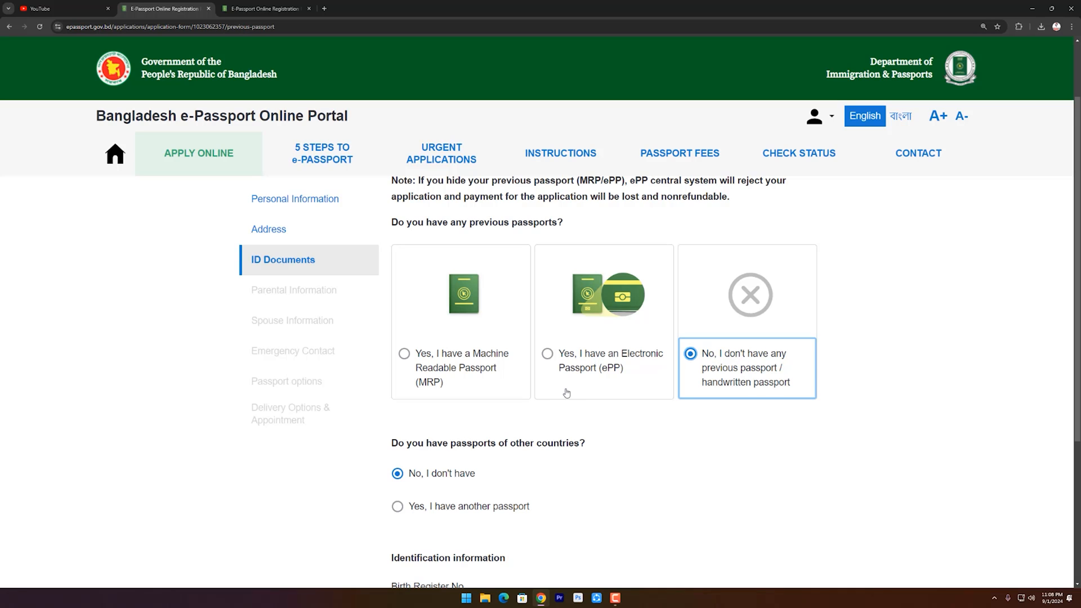
scroll(566, 394, "down", 3)
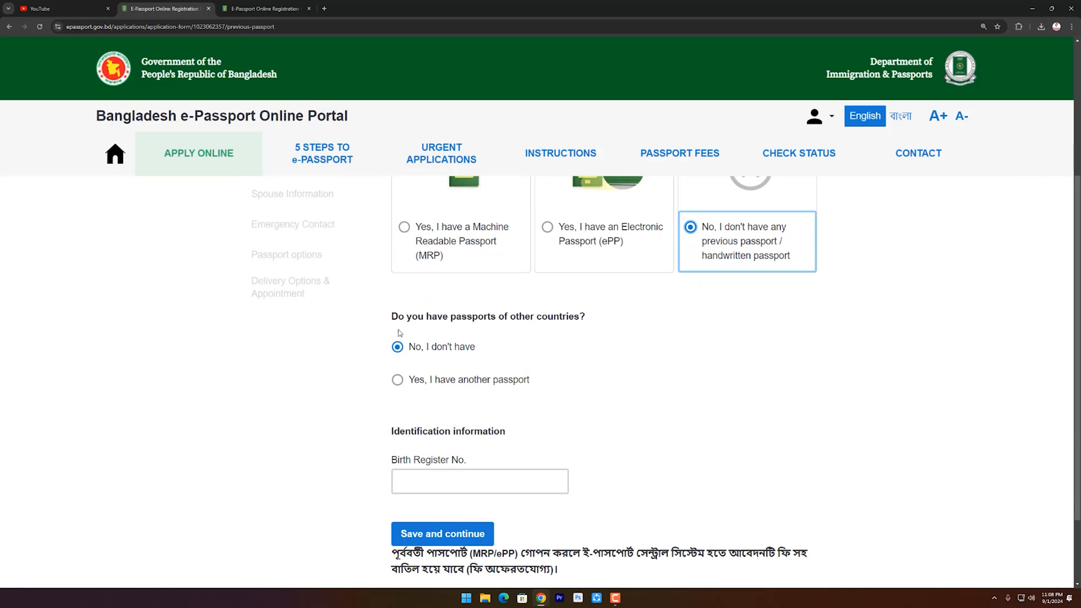
scroll(456, 331, "down", 1)
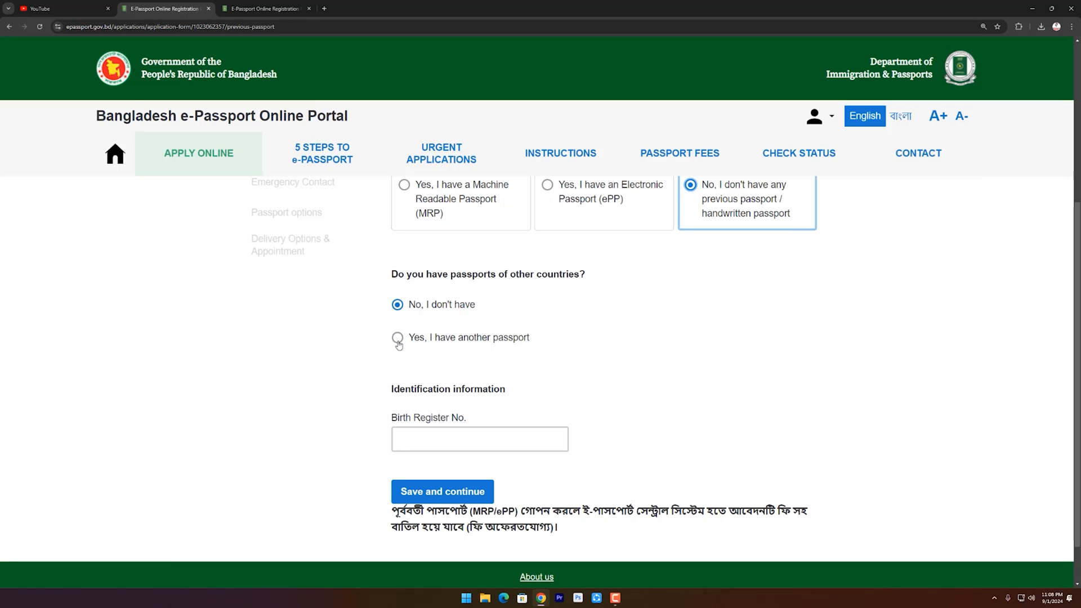
scroll(397, 338, "down", 1)
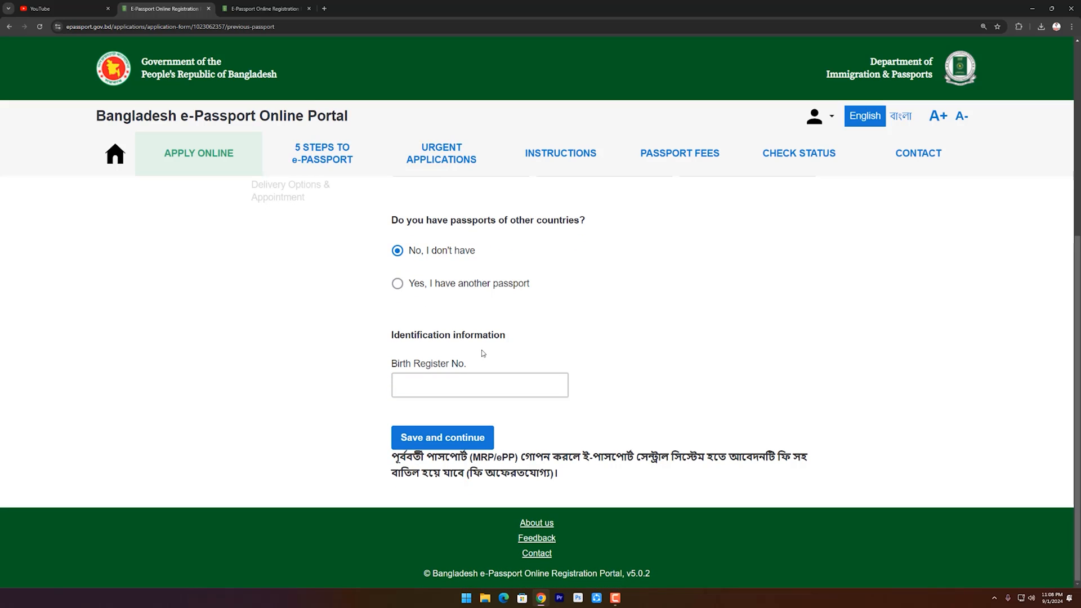
left_click(442, 386)
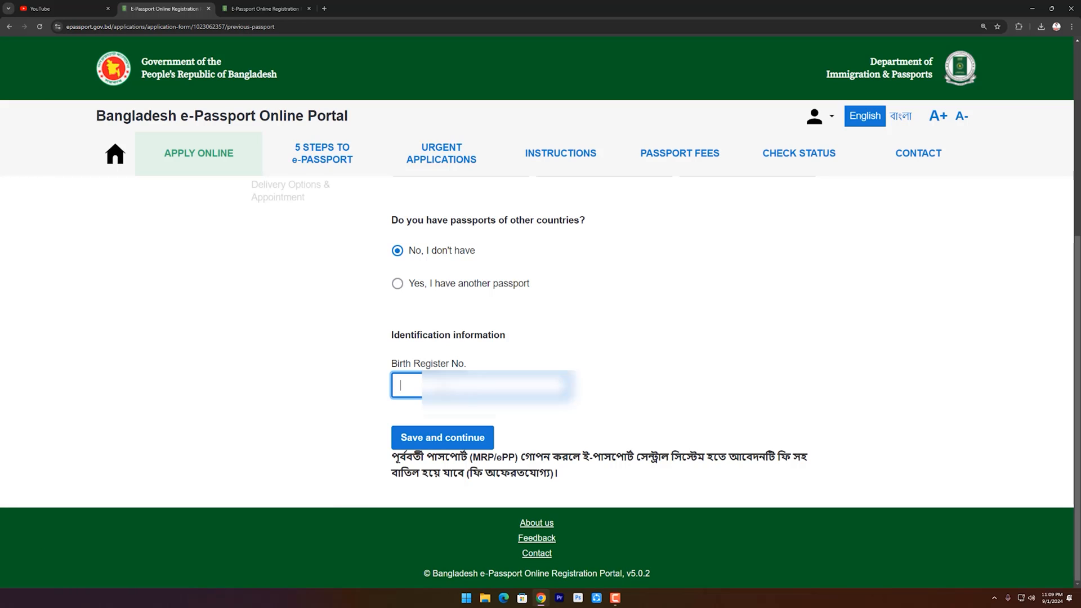
key("ctrl+v")
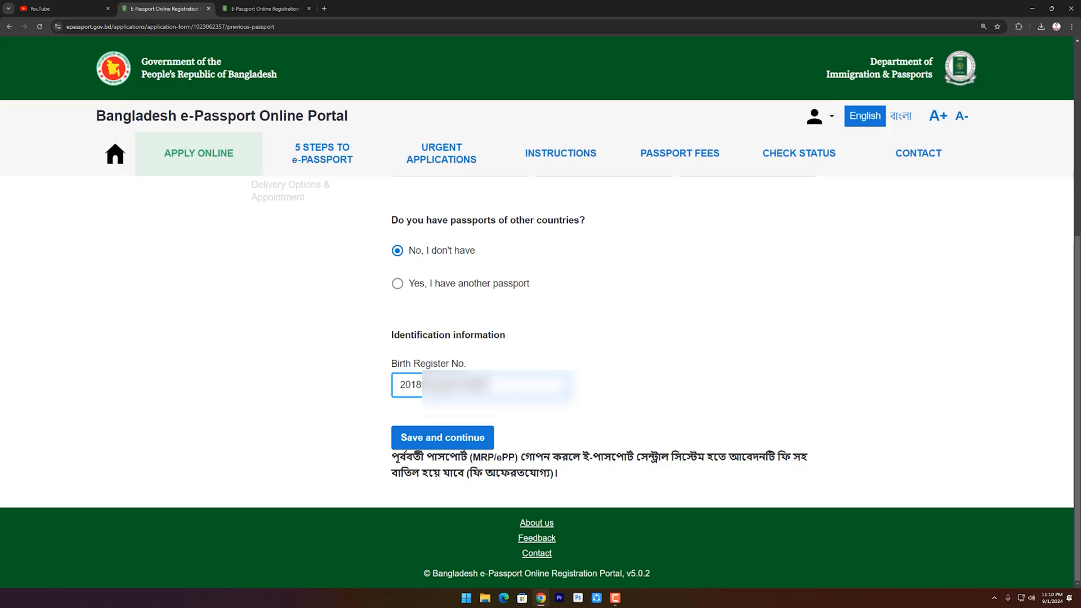
left_click(445, 443)
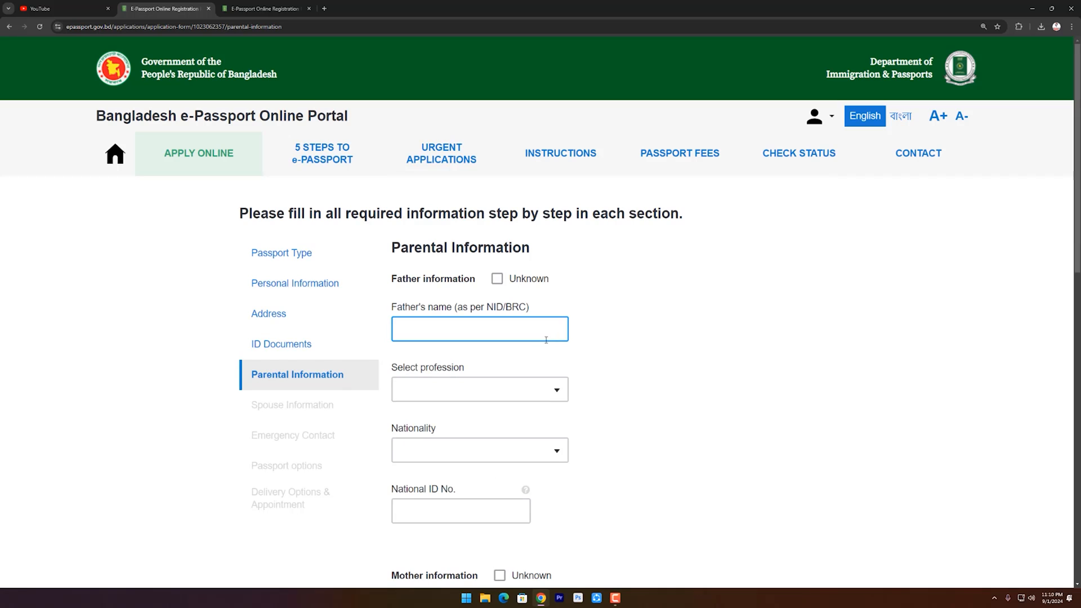
Scroll through the Parental Information form, checking the father's name field.
scroll(546, 338, "down", 2)
scroll(519, 347, "down", 5)
scroll(518, 347, "up", 5)
scroll(414, 289, "down", 1)
scroll(524, 346, "down", 3)
scroll(570, 421, "down", 1)
scroll(571, 423, "down", 2)
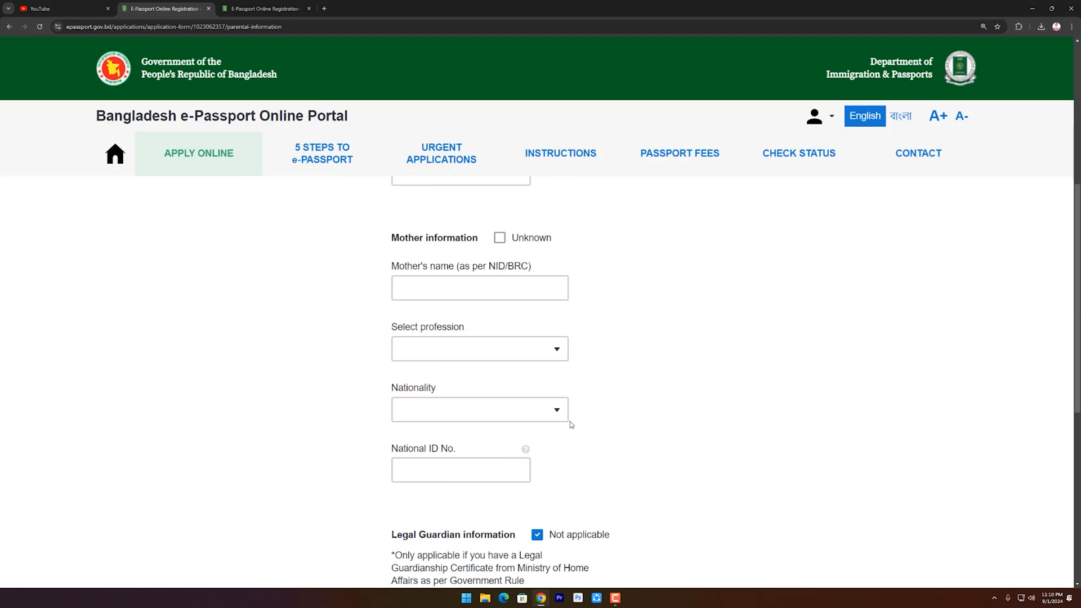
scroll(507, 378, "up", 5)
scroll(439, 310, "down", 1)
scroll(434, 293, "up", 1)
left_click(479, 287)
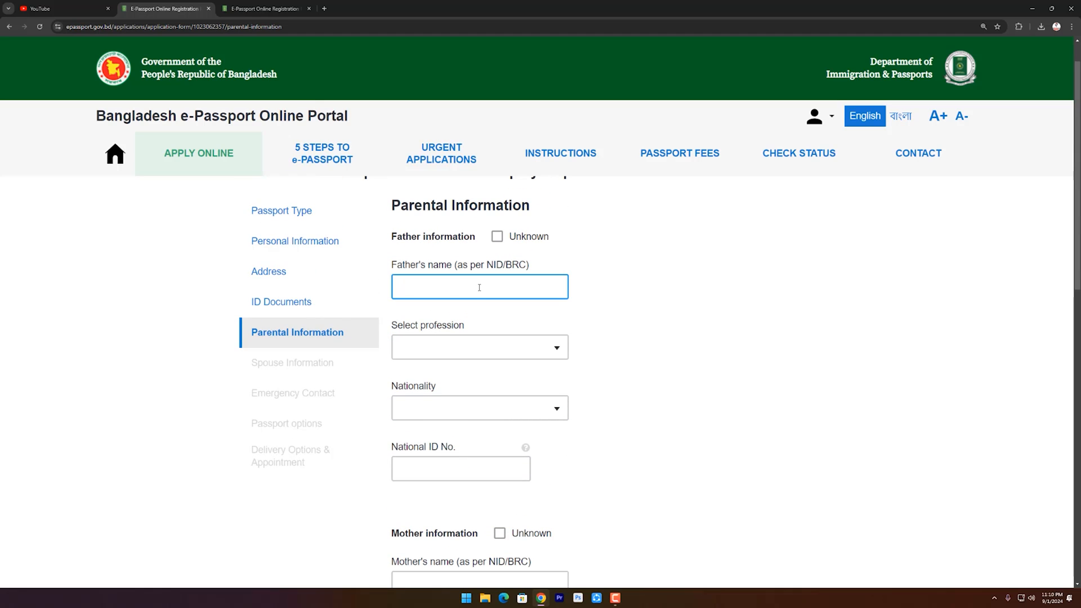
scroll(476, 307, "down", 4)
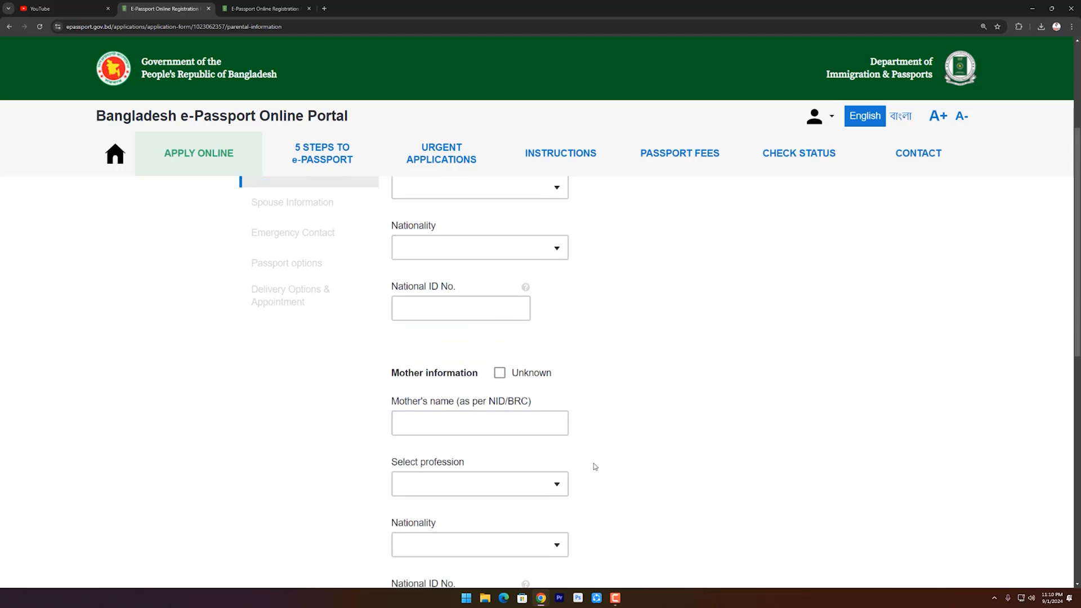
scroll(471, 445, "down", 1)
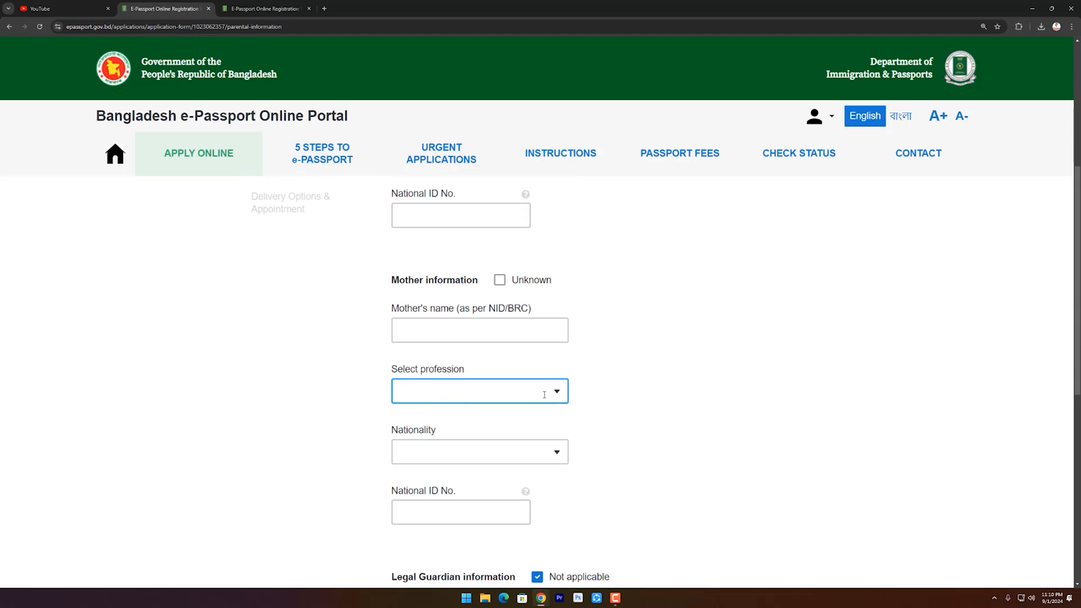
scroll(474, 376, "down", 1)
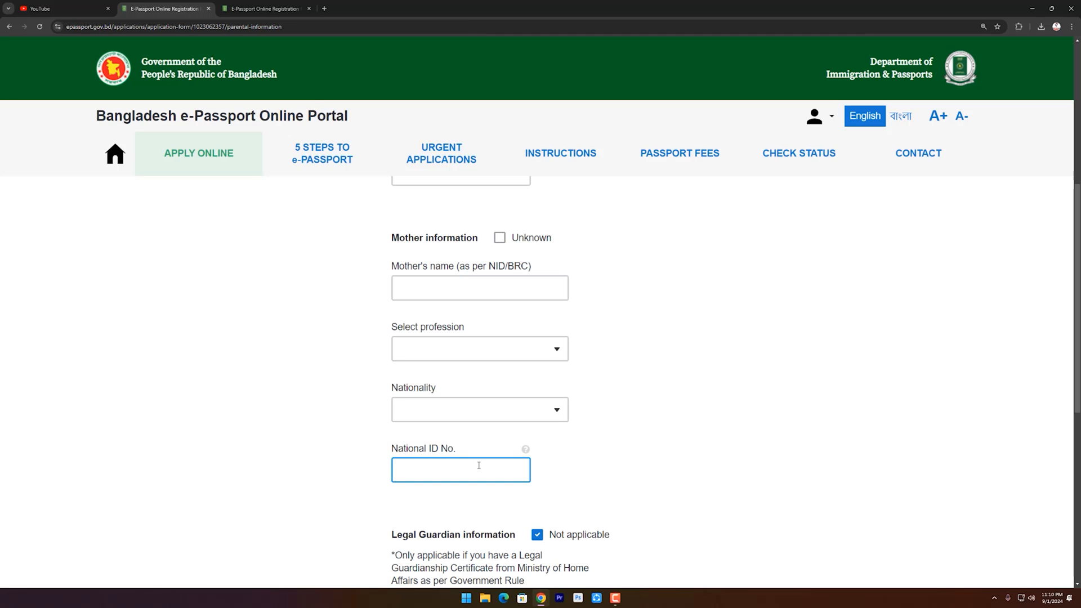
scroll(479, 465, "up", 4)
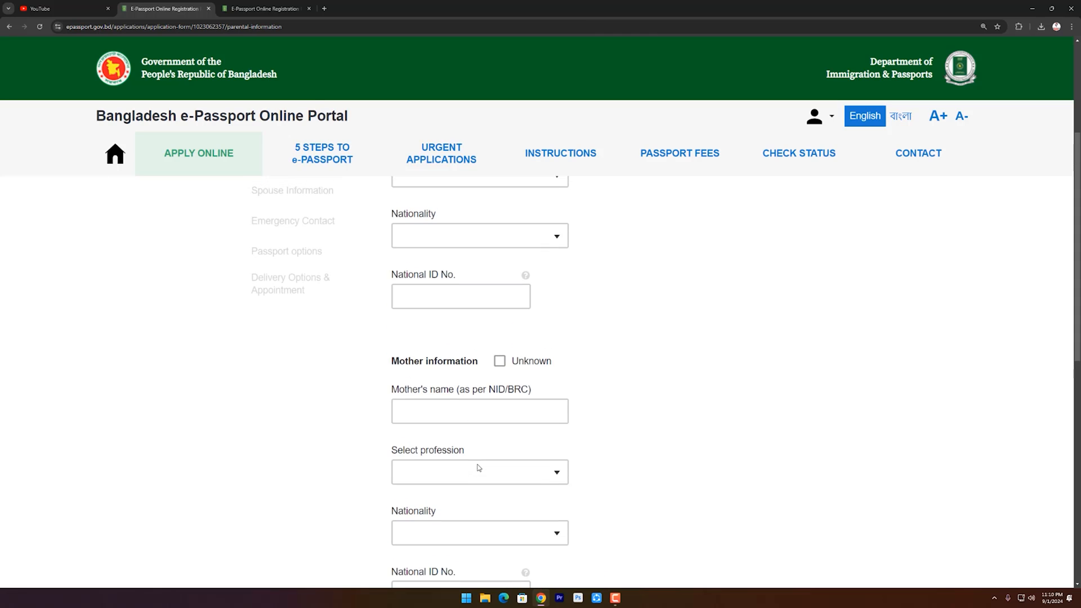
scroll(476, 469, "up", 1)
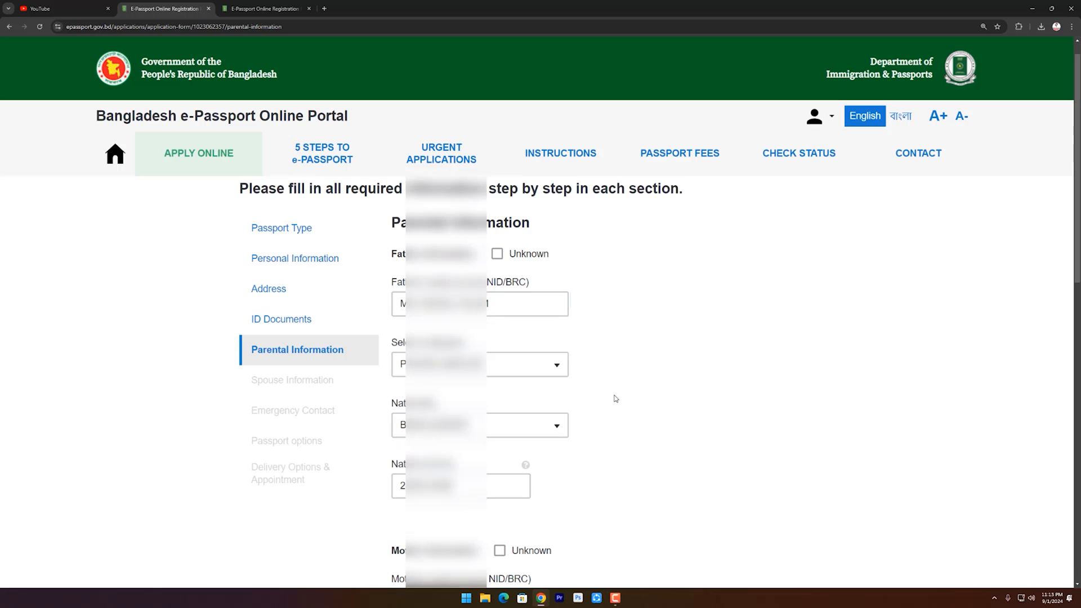
scroll(615, 399, "down", 1)
scroll(616, 399, "down", 4)
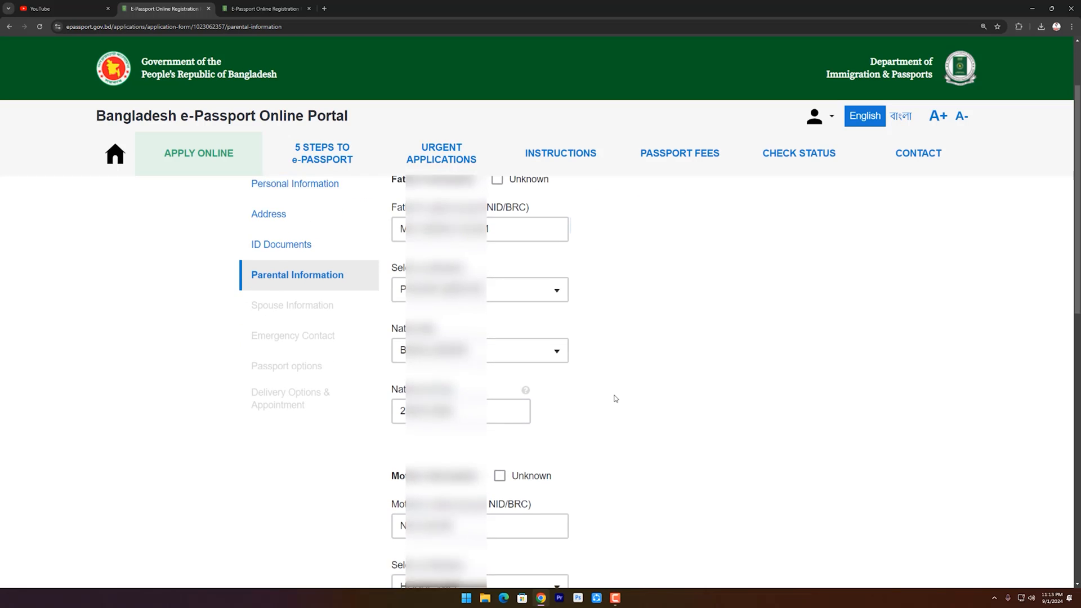
scroll(616, 399, "down", 5)
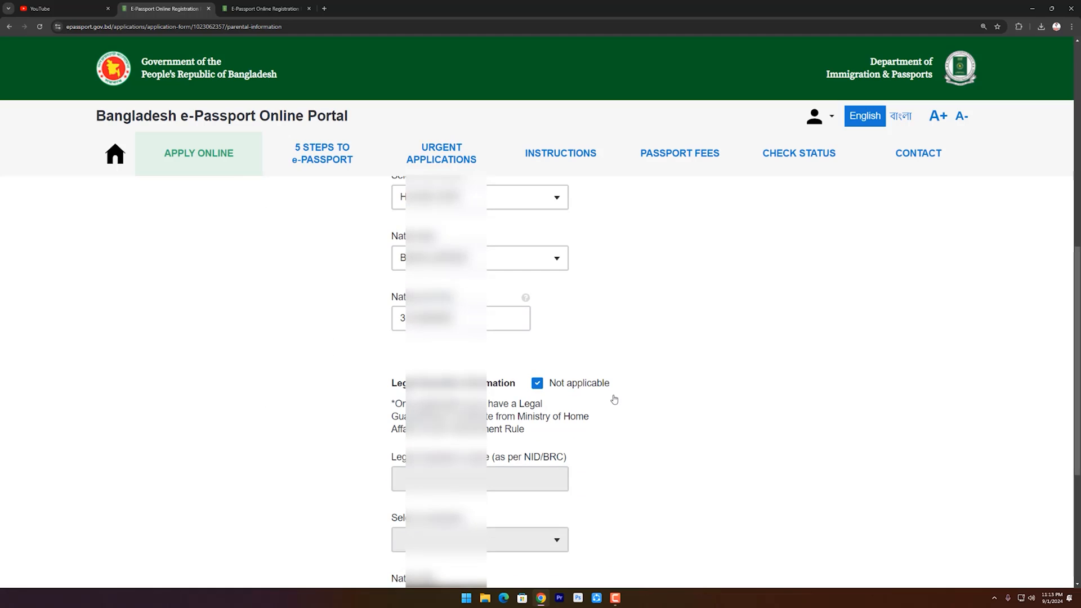
scroll(616, 399, "down", 3)
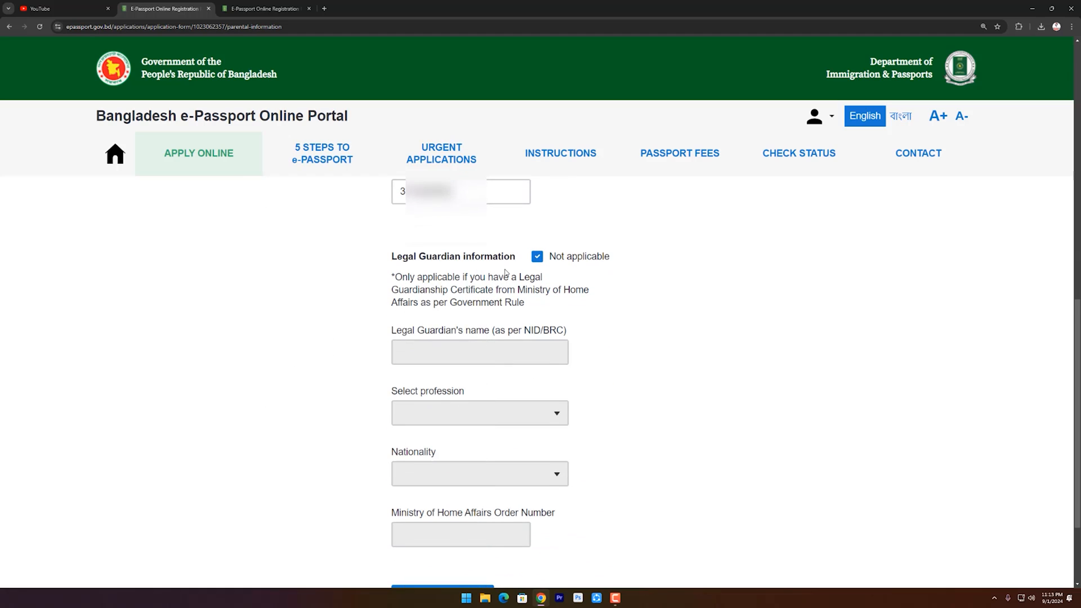
scroll(506, 273, "down", 1)
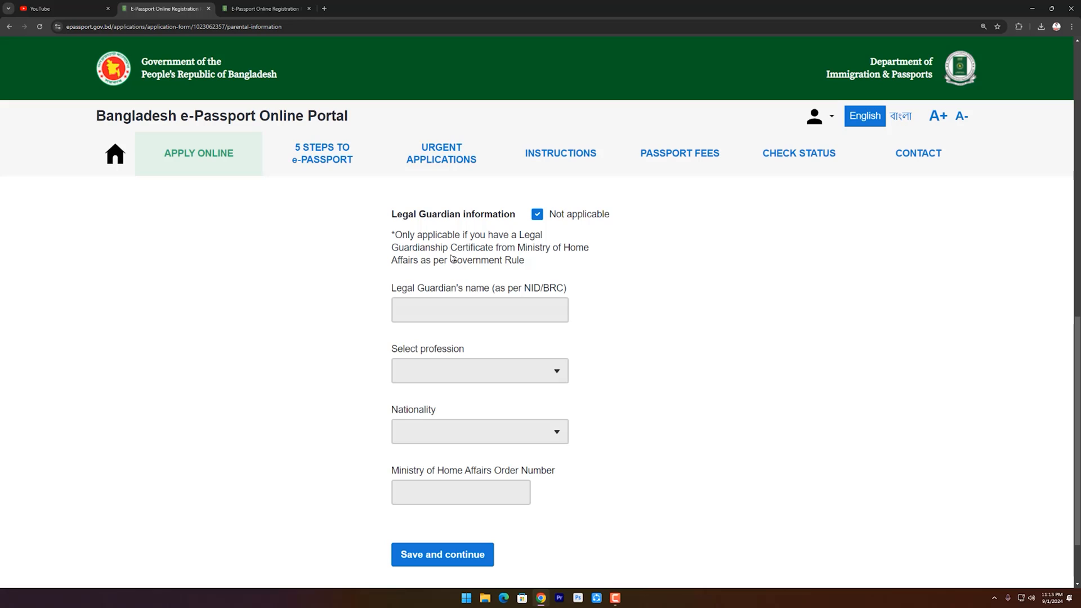
Untick and re-tick Legal Guardian 'Not applicable', leaving guardian fields empty.
left_click(537, 215)
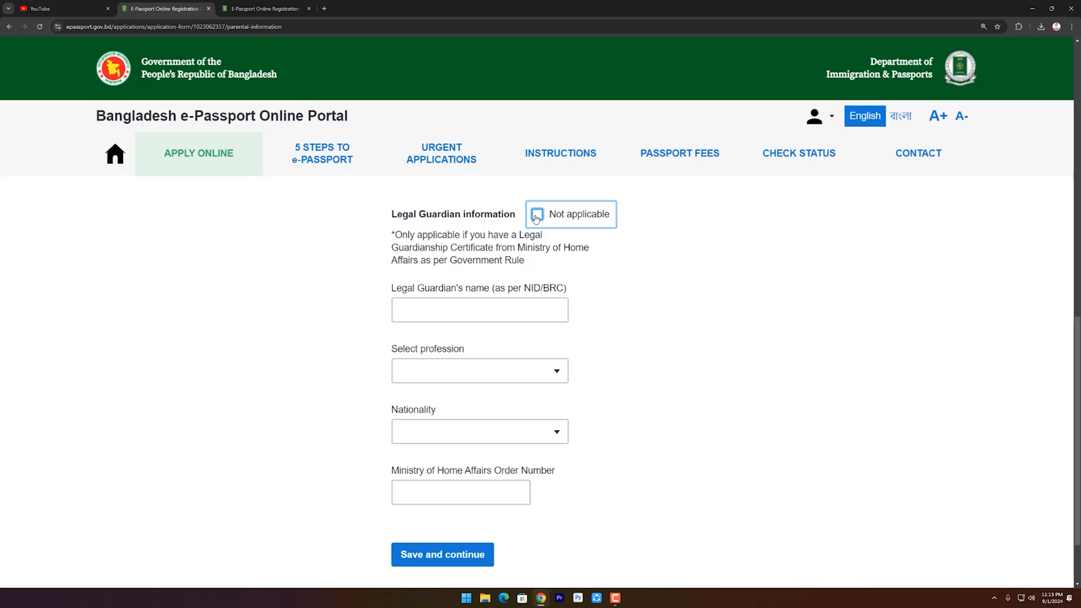
left_click(537, 217)
scroll(442, 489, "down", 2)
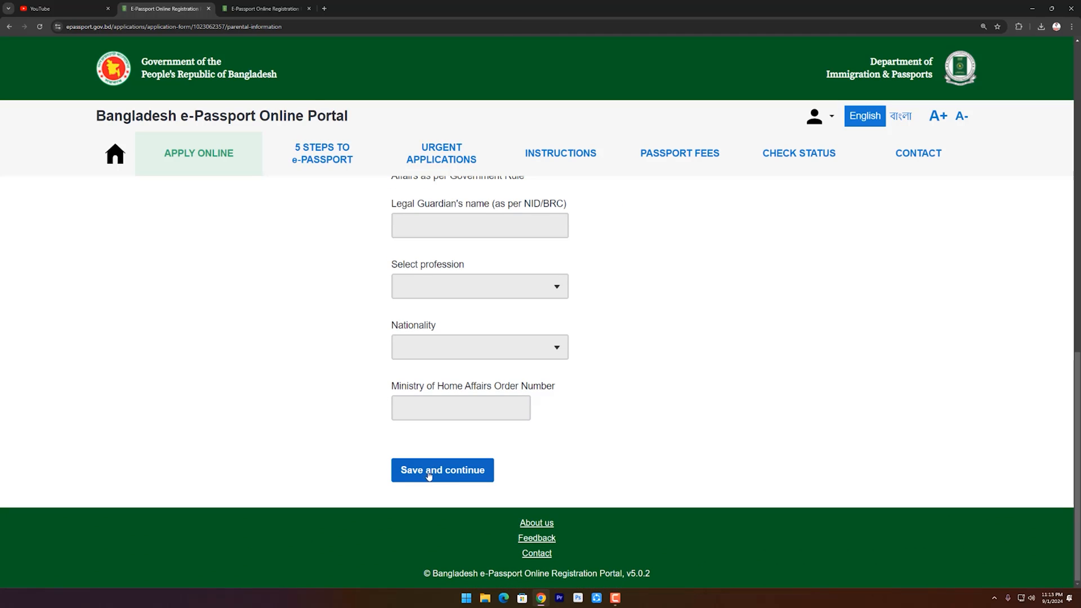
Save the parental details, then set marital status to SINGLE and save.
left_click(445, 473)
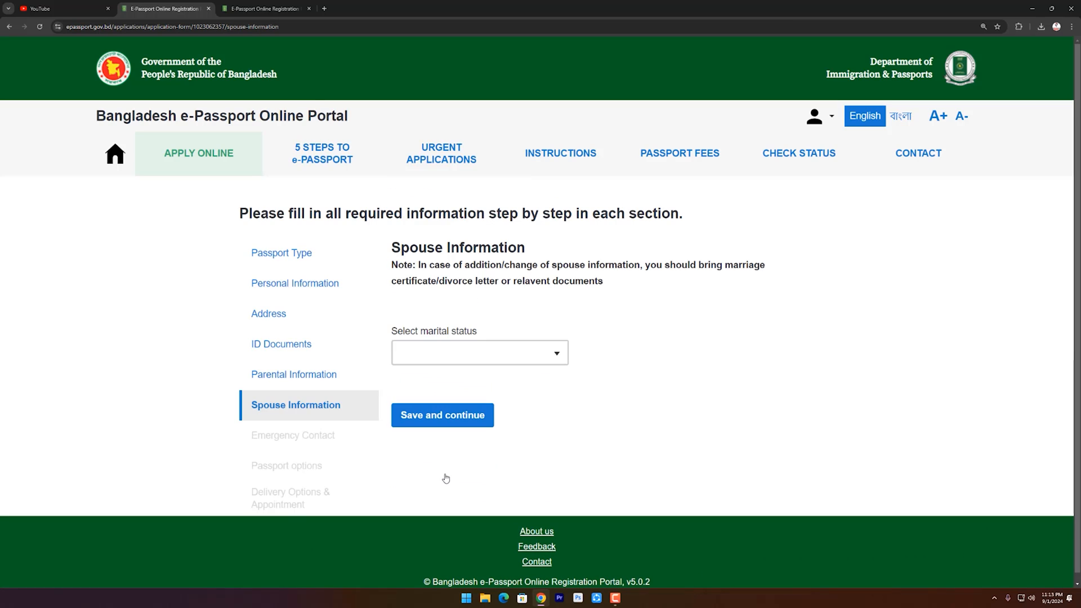
left_click(497, 355)
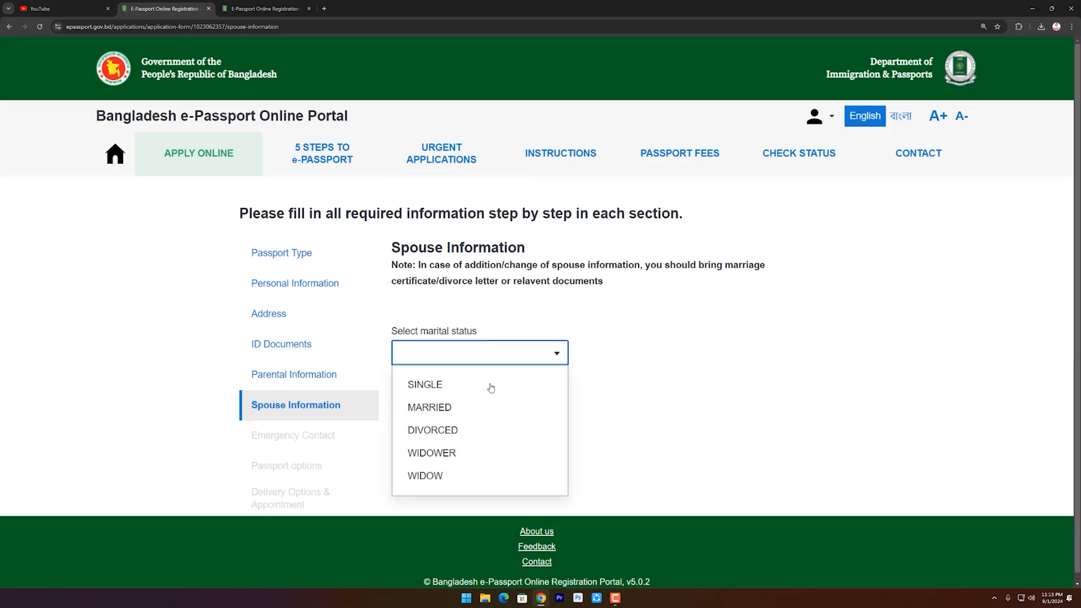
left_click(445, 384)
left_click(454, 422)
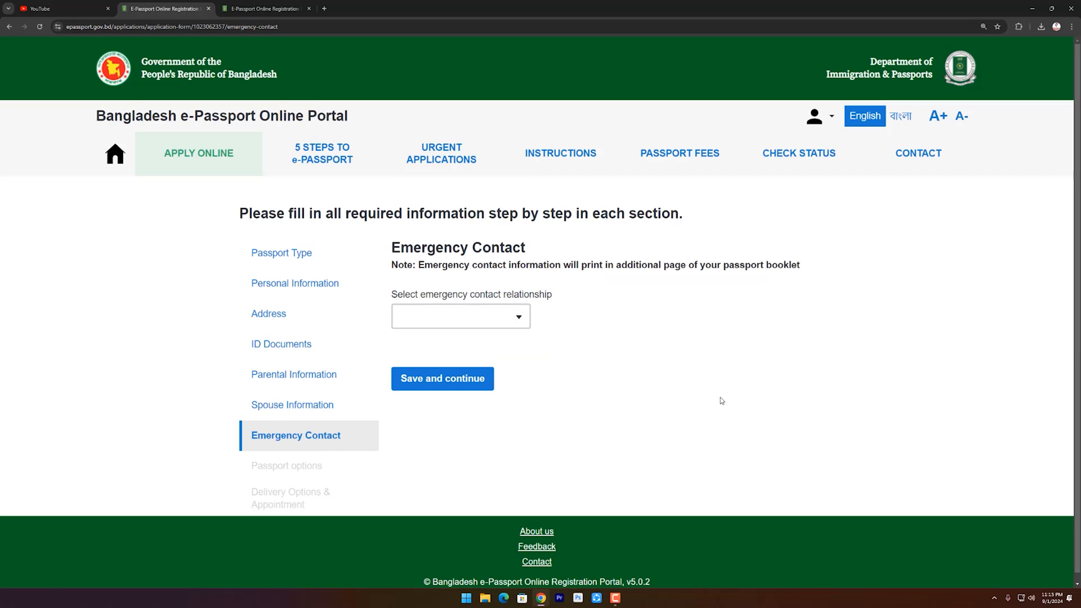
Set FATHER as the emergency contact relationship with SMS alerts and save the contact.
left_click(512, 315)
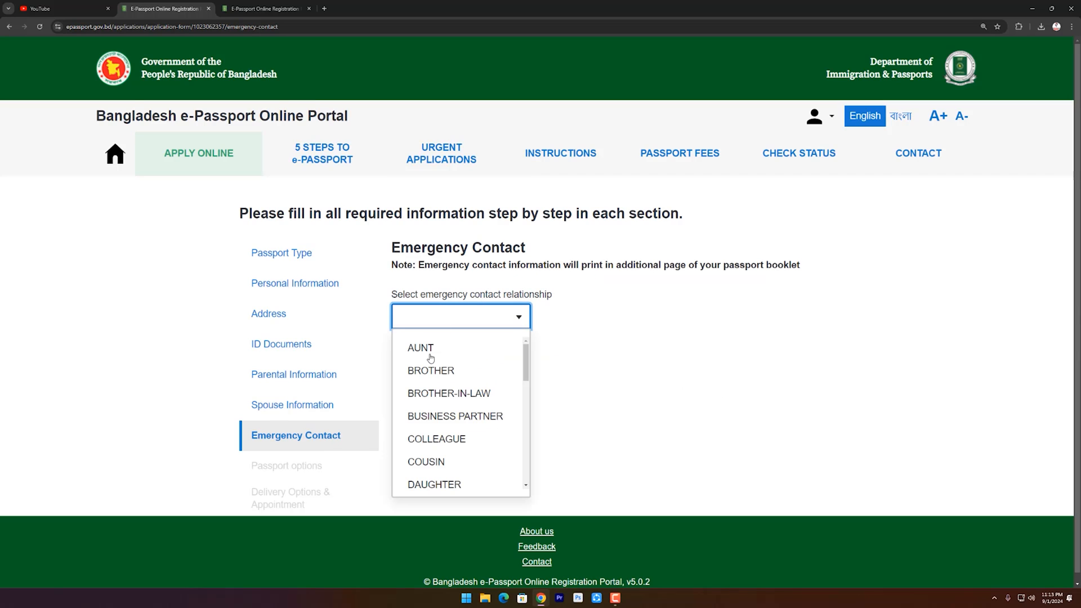
left_click(519, 316)
left_click(522, 319)
scroll(451, 417, "down", 1)
scroll(450, 430, "down", 3)
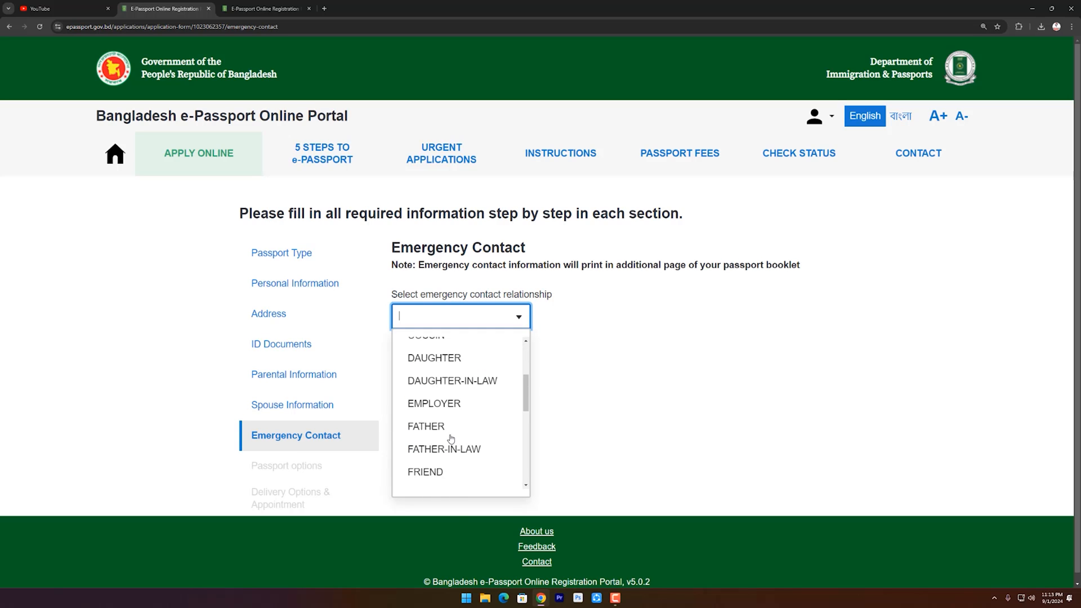
left_click(435, 384)
scroll(435, 384, "down", 4)
scroll(782, 379, "up", 2)
scroll(569, 298, "down", 1)
scroll(551, 458, "up", 1)
scroll(550, 458, "down", 4)
scroll(550, 464, "down", 4)
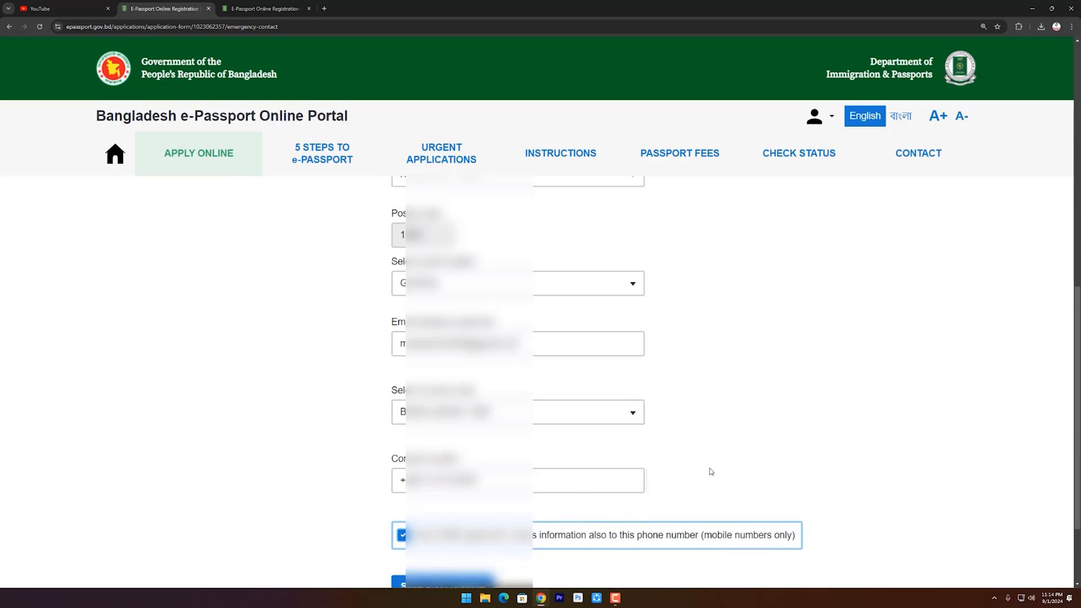
scroll(710, 471, "down", 1)
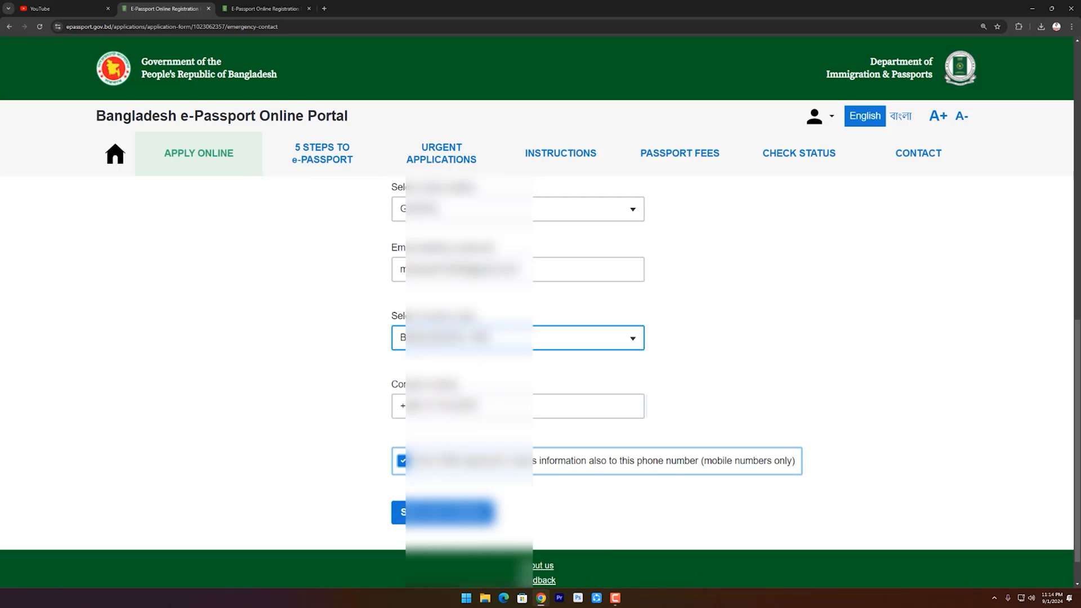
scroll(569, 492, "up", 1)
scroll(563, 383, "up", 8)
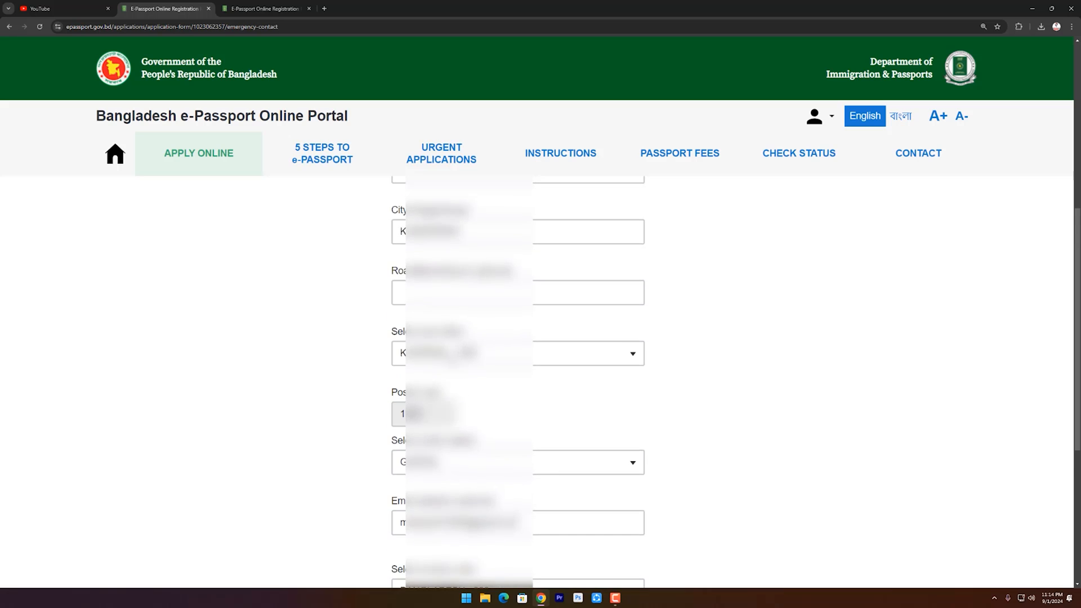
scroll(449, 521, "down", 9)
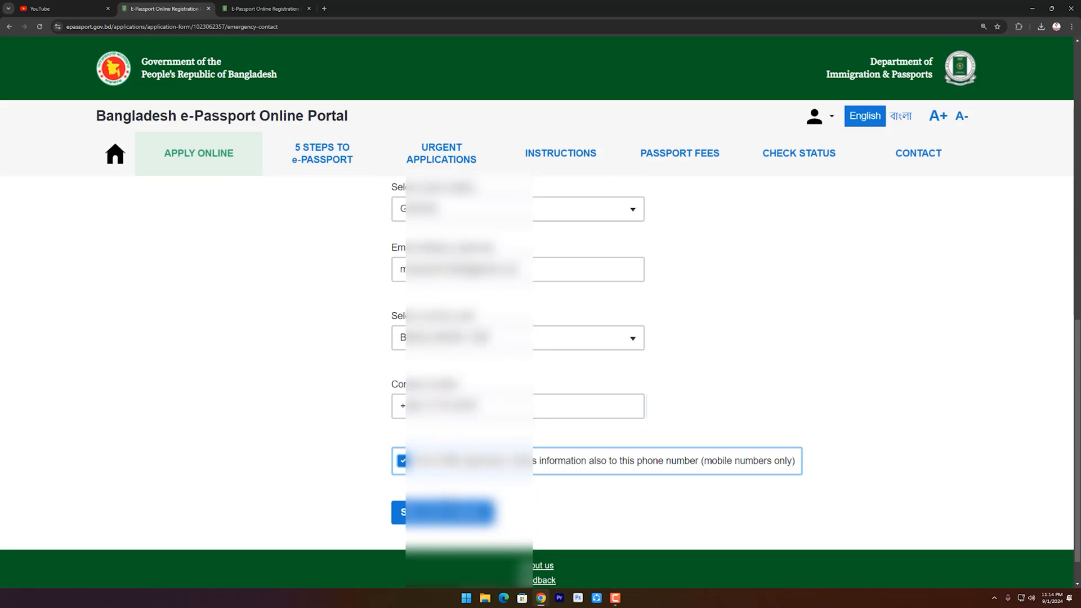
left_click(460, 519)
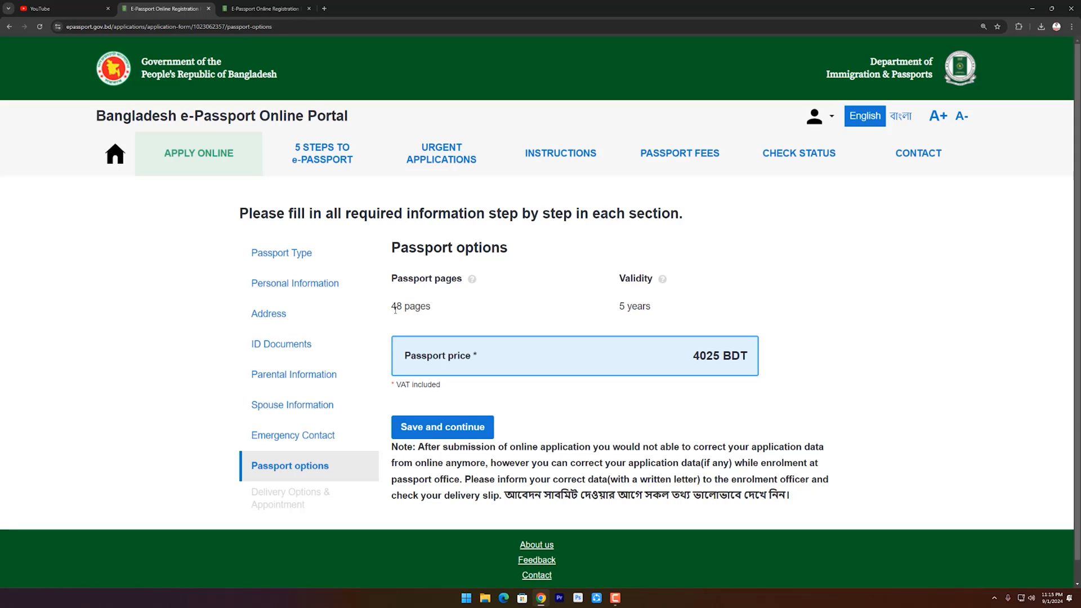
Check the 48-page, 5-year passport priced at 4025 BDT and save it.
left_click_drag(393, 306, 427, 306)
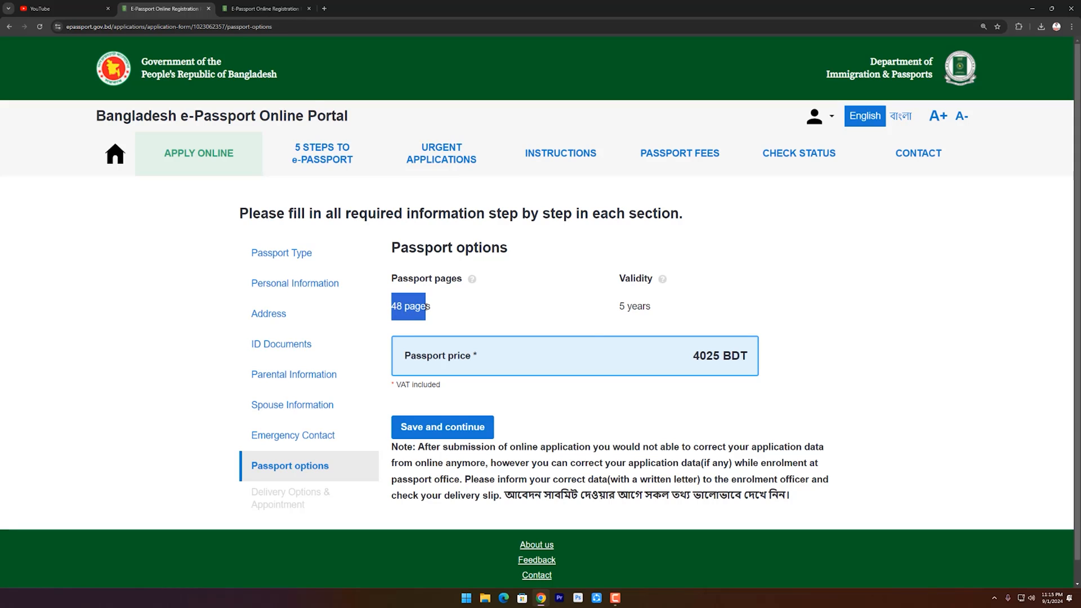
left_click(613, 316)
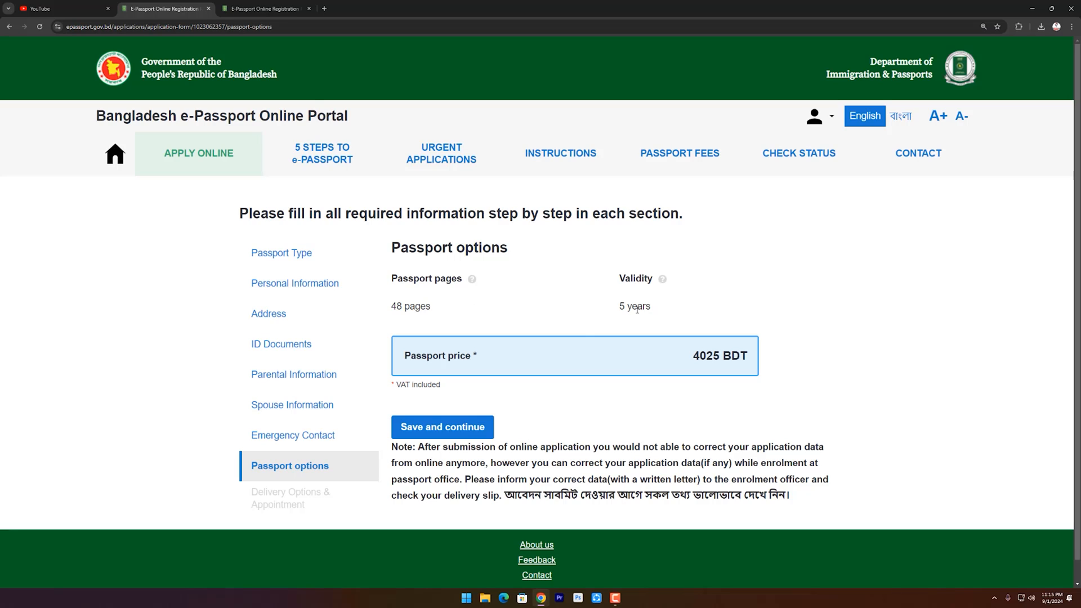
left_click_drag(621, 308, 638, 308)
left_click(665, 314)
left_click_drag(693, 358, 719, 359)
left_click(648, 407)
scroll(388, 389, "down", 1)
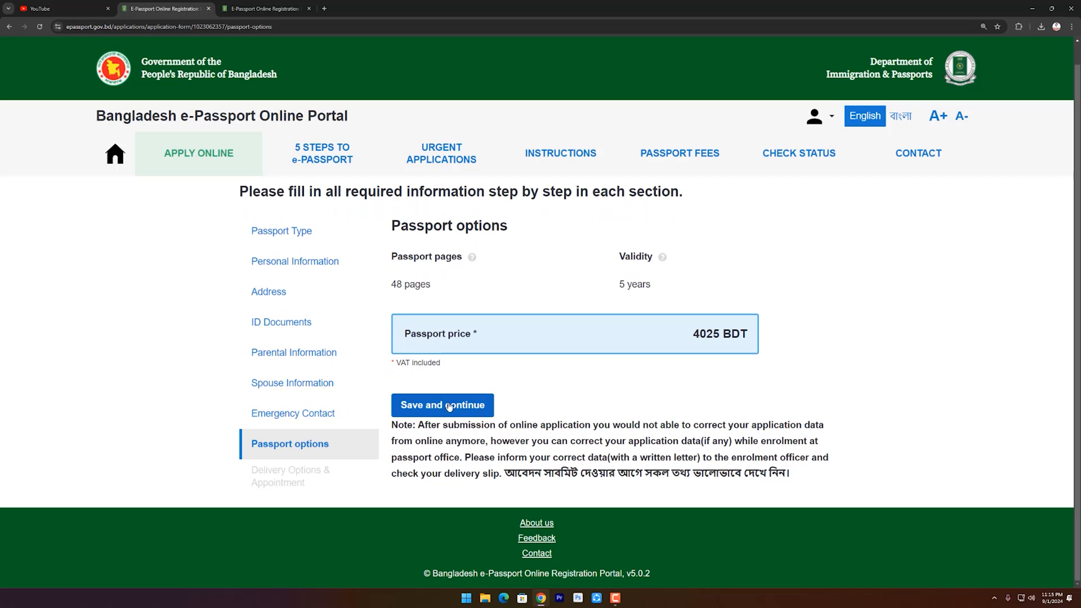
left_click(472, 411)
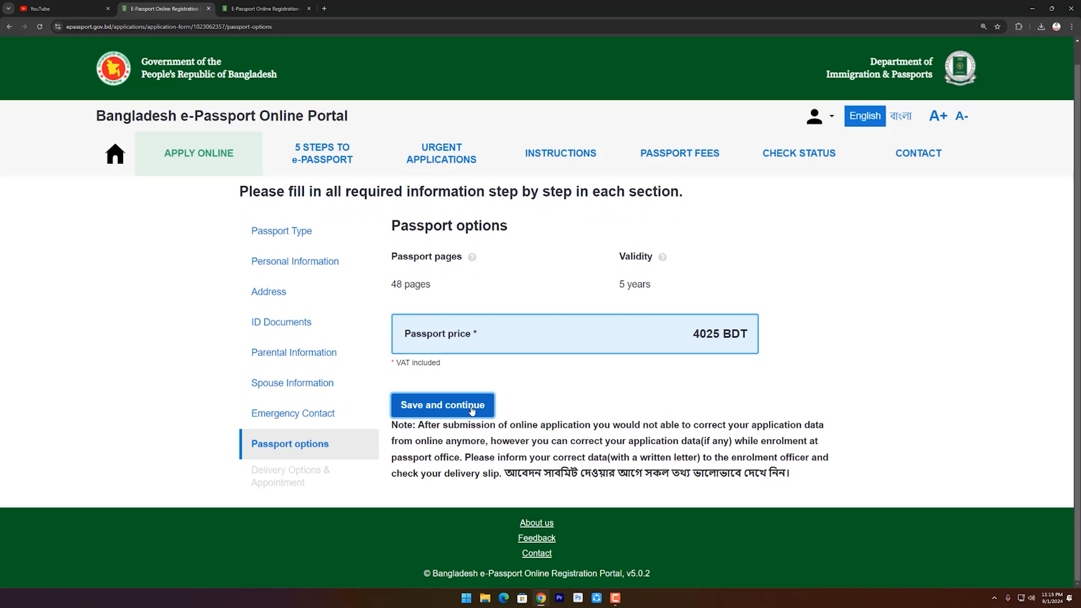
scroll(695, 394, "down", 2)
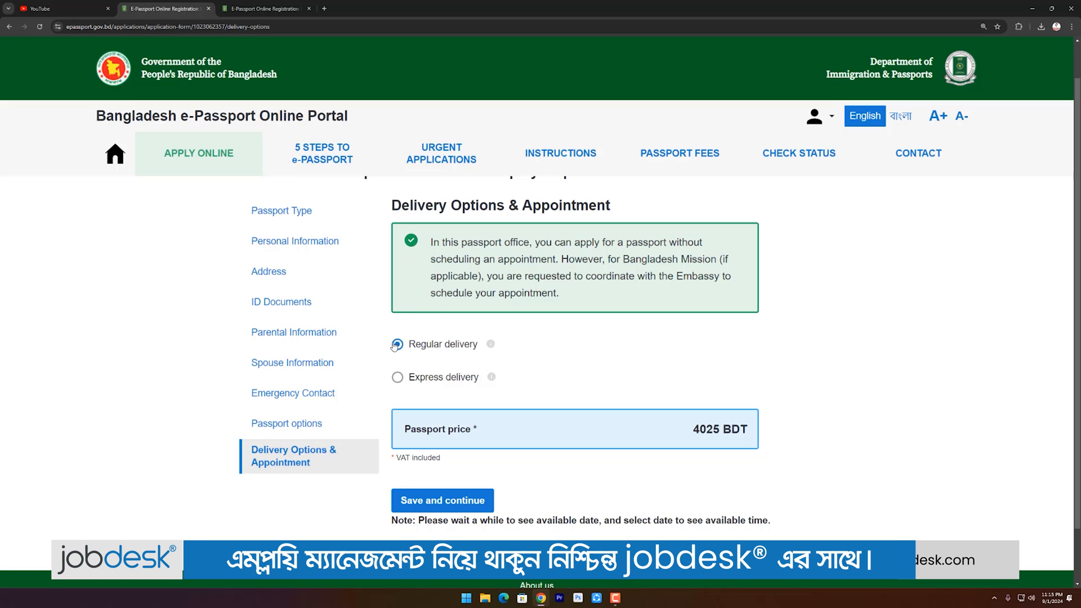
Compare Express (6325 BDT) with Regular delivery, keep Regular at 4025 BDT, and save.
left_click(426, 379)
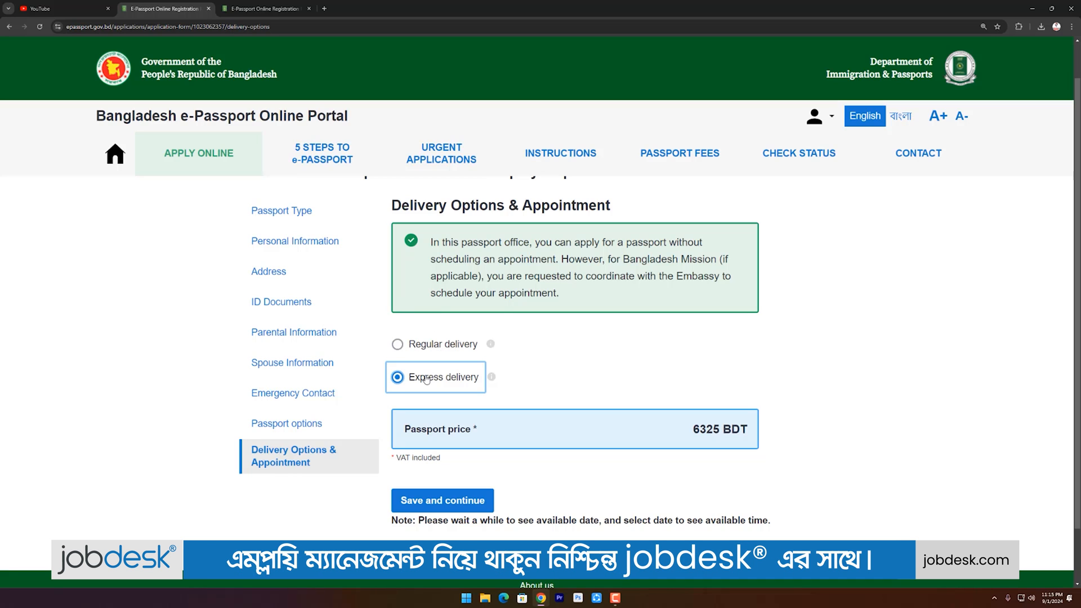
left_click(422, 346)
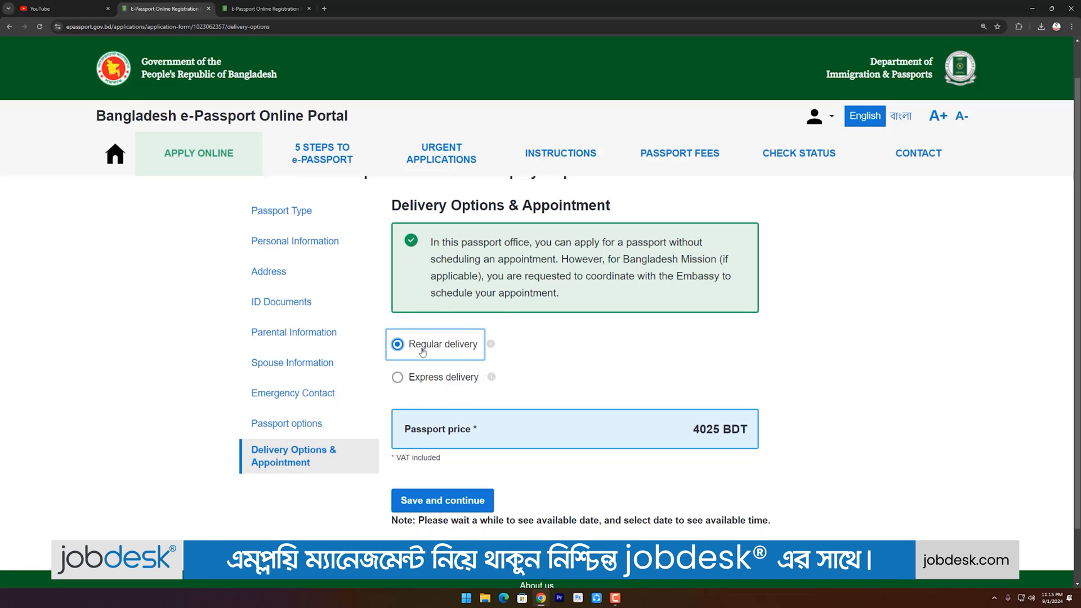
left_click(419, 381)
mouse_move(492, 380)
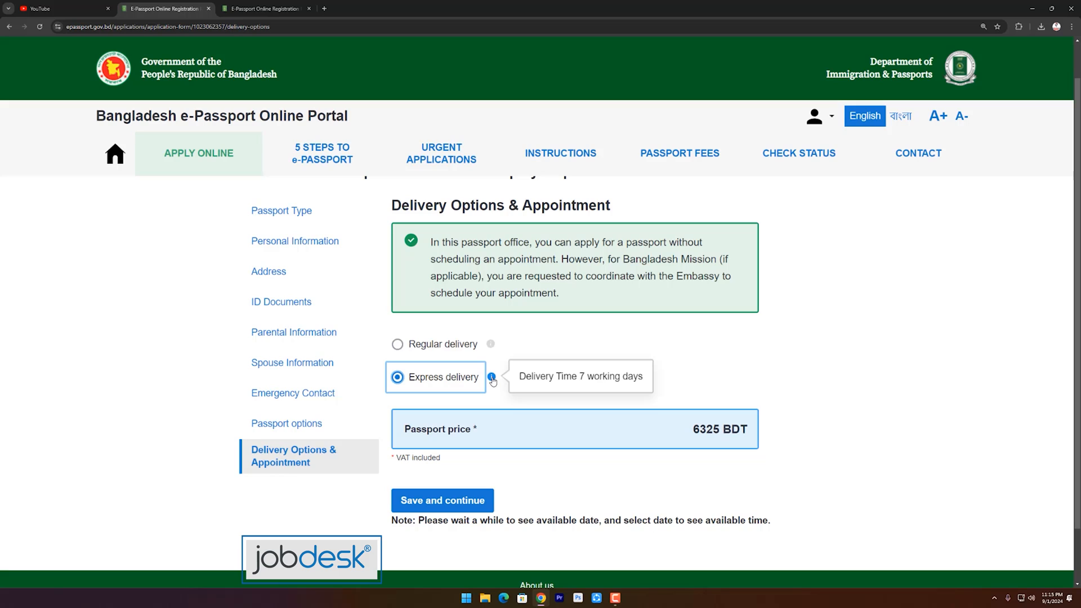
mouse_move(491, 348)
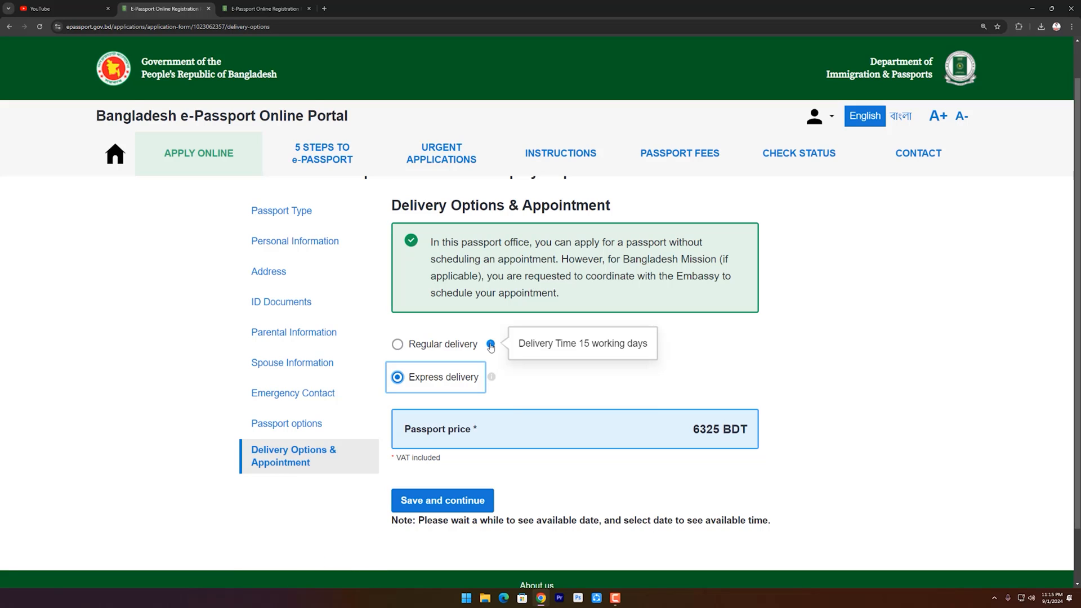
left_click(459, 347)
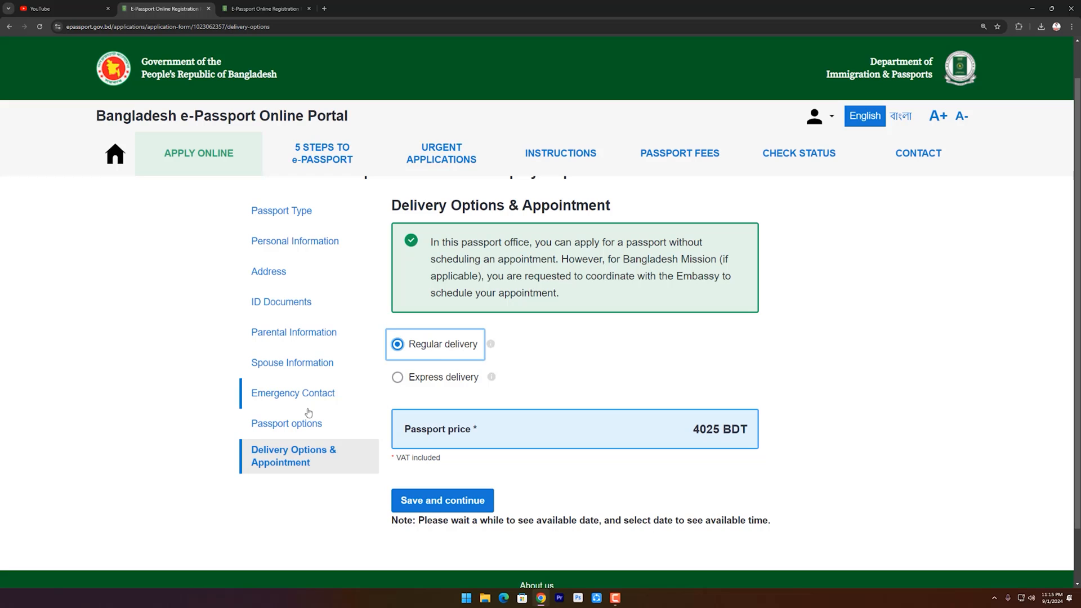
left_click(459, 508)
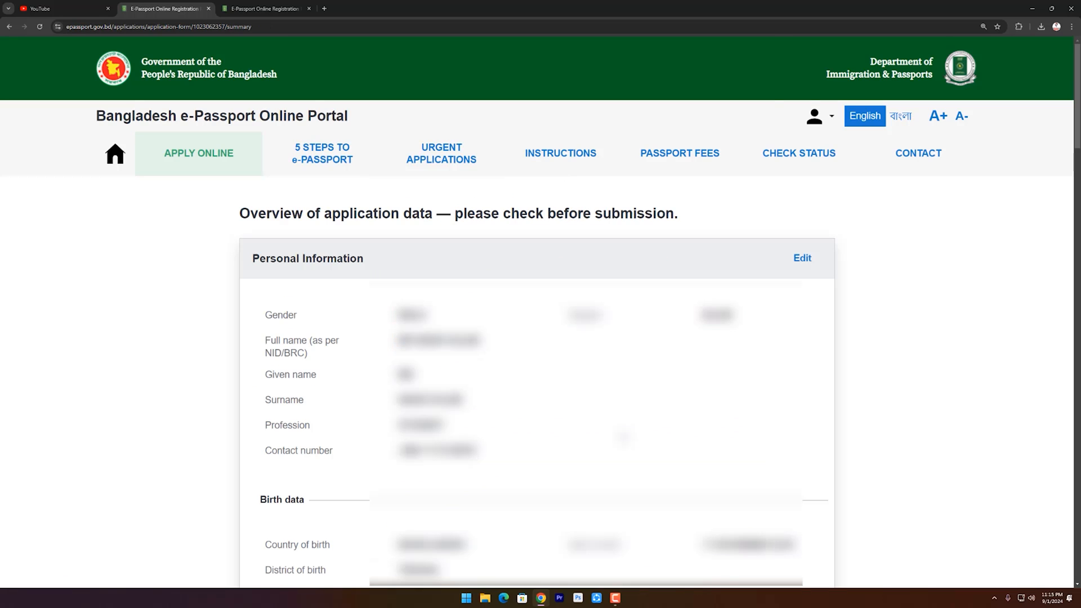
Review the application data, accept the consent declaration and confirm submission for payment.
scroll(535, 382, "down", 3)
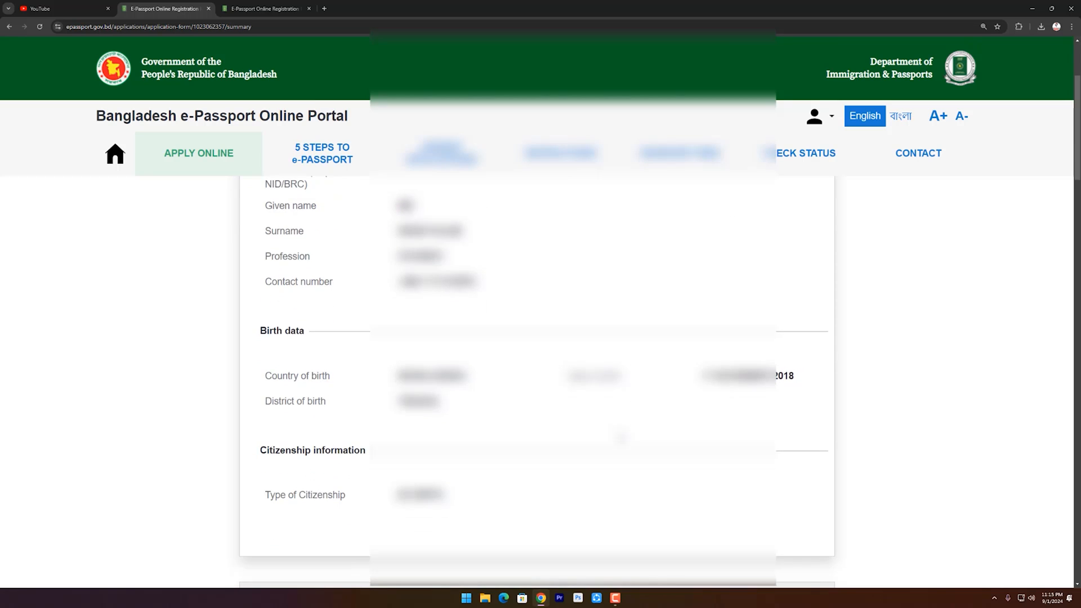
scroll(535, 383, "down", 7)
scroll(535, 383, "down", 5)
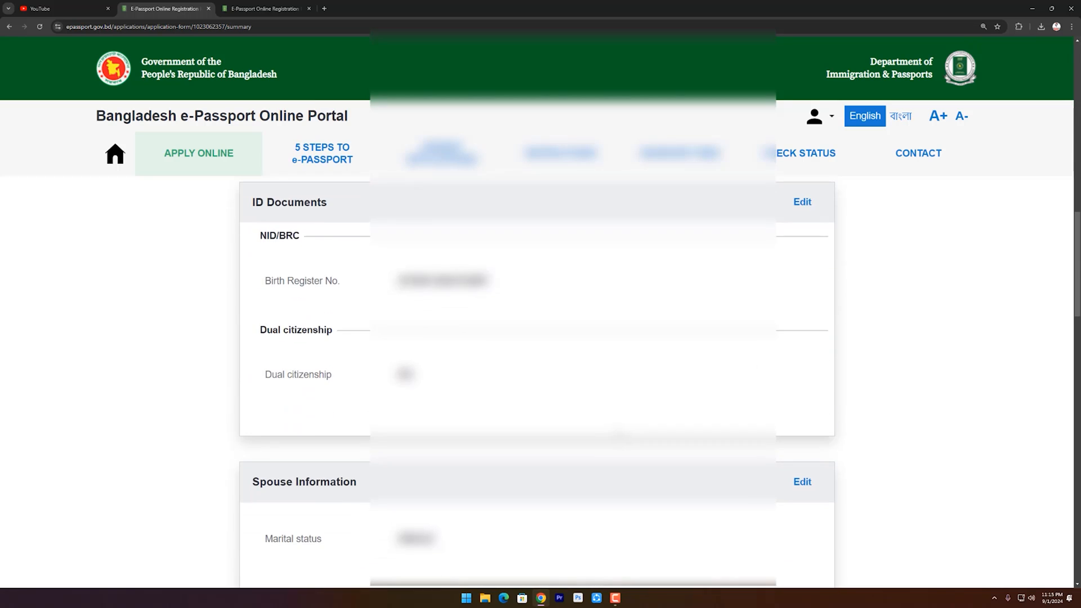
scroll(535, 383, "down", 11)
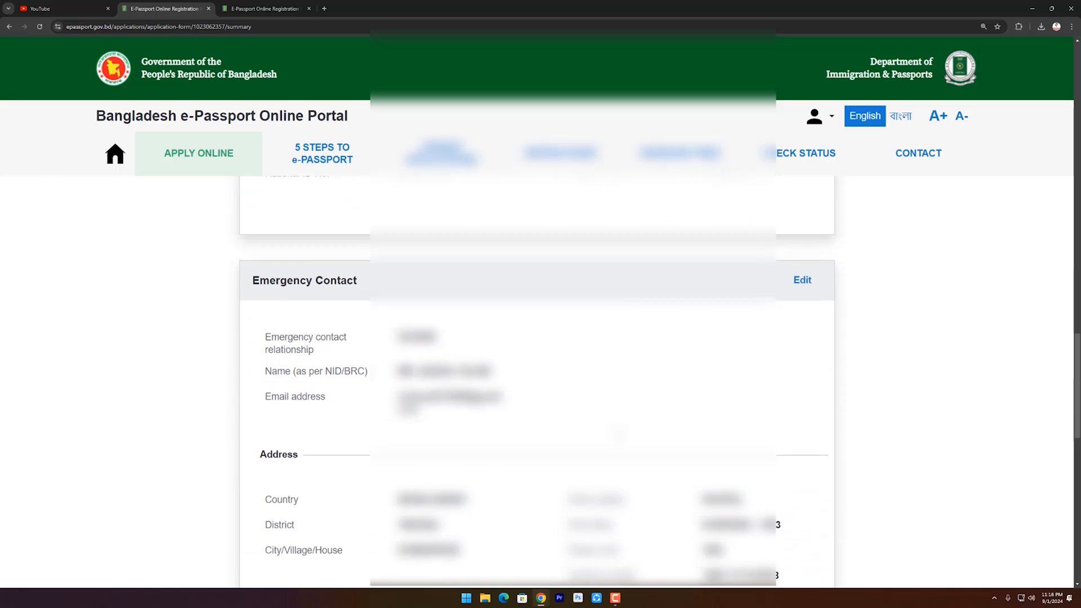
scroll(535, 383, "down", 7)
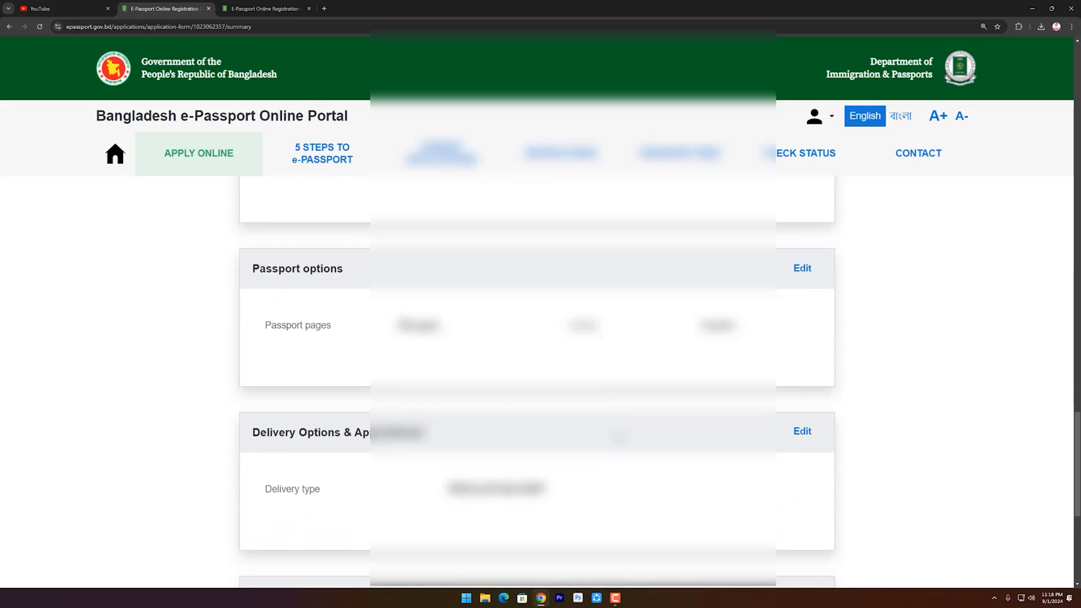
scroll(535, 383, "down", 4)
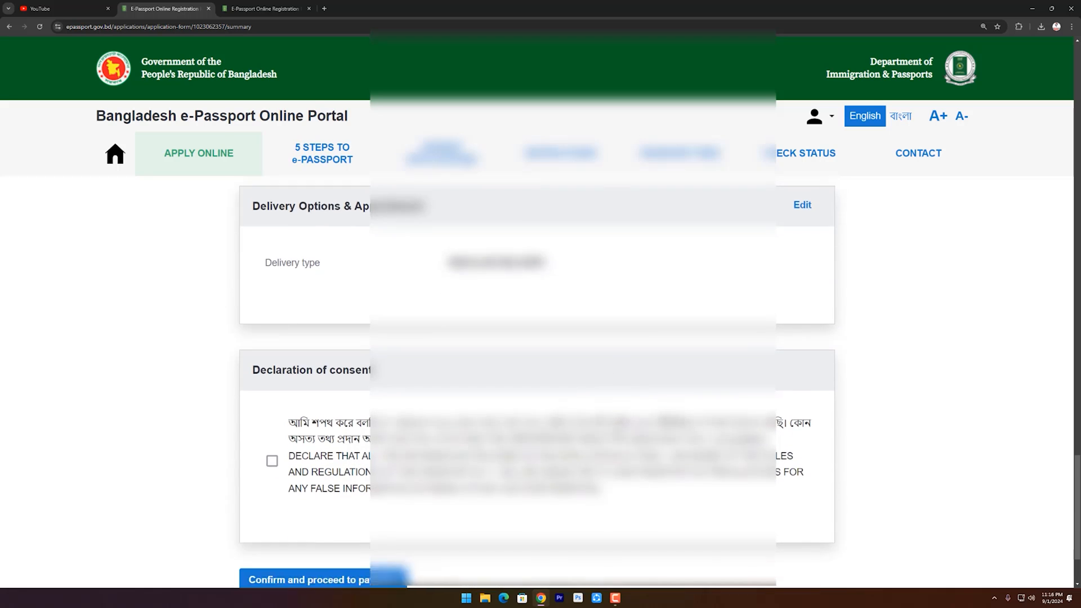
scroll(535, 383, "down", 2)
scroll(535, 383, "up", 5)
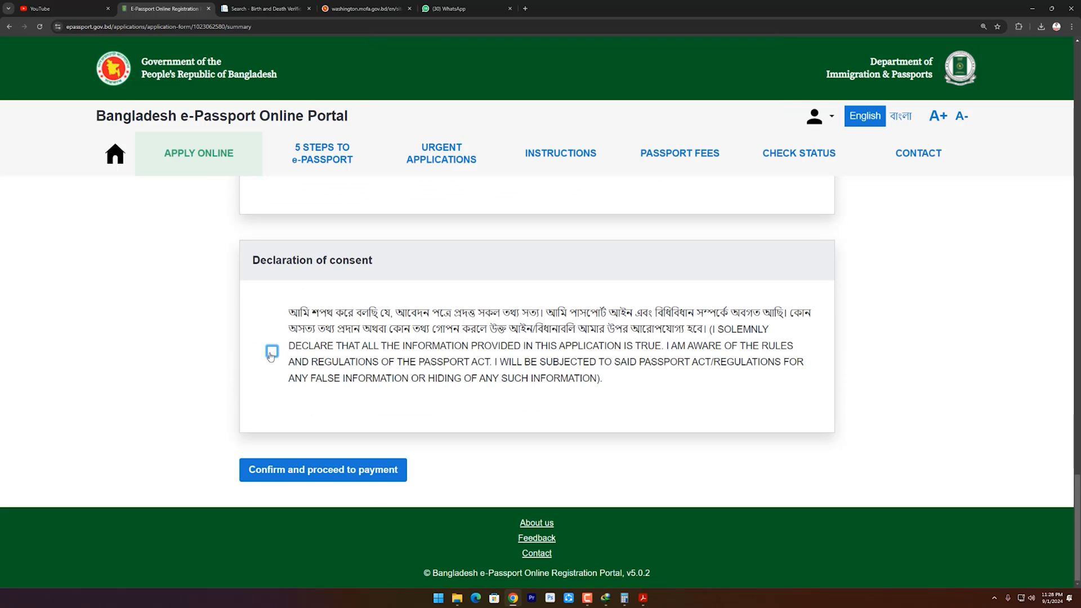
left_click(272, 353)
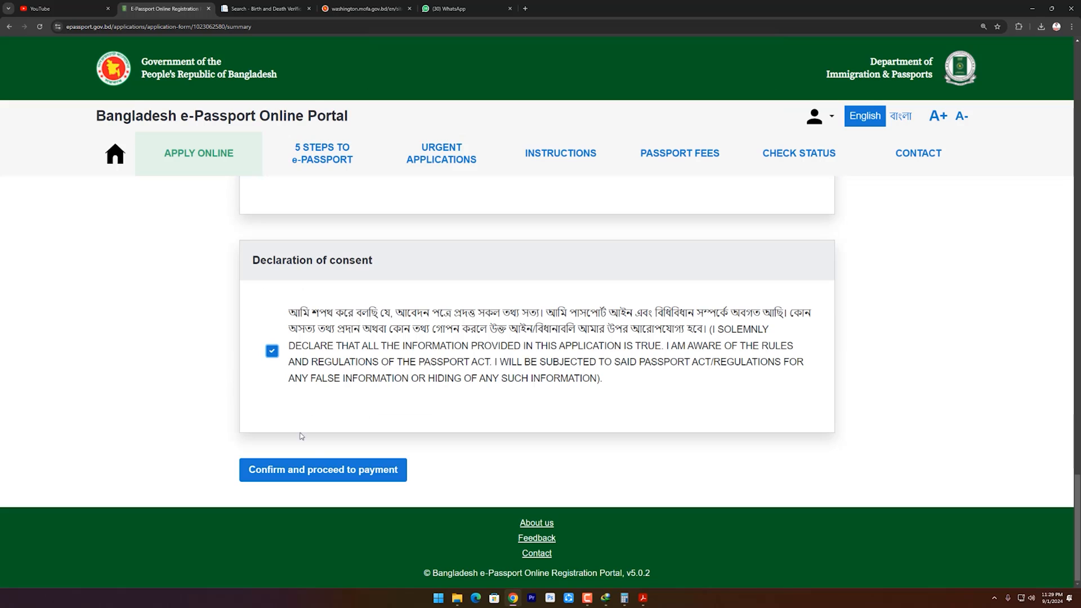
left_click(364, 479)
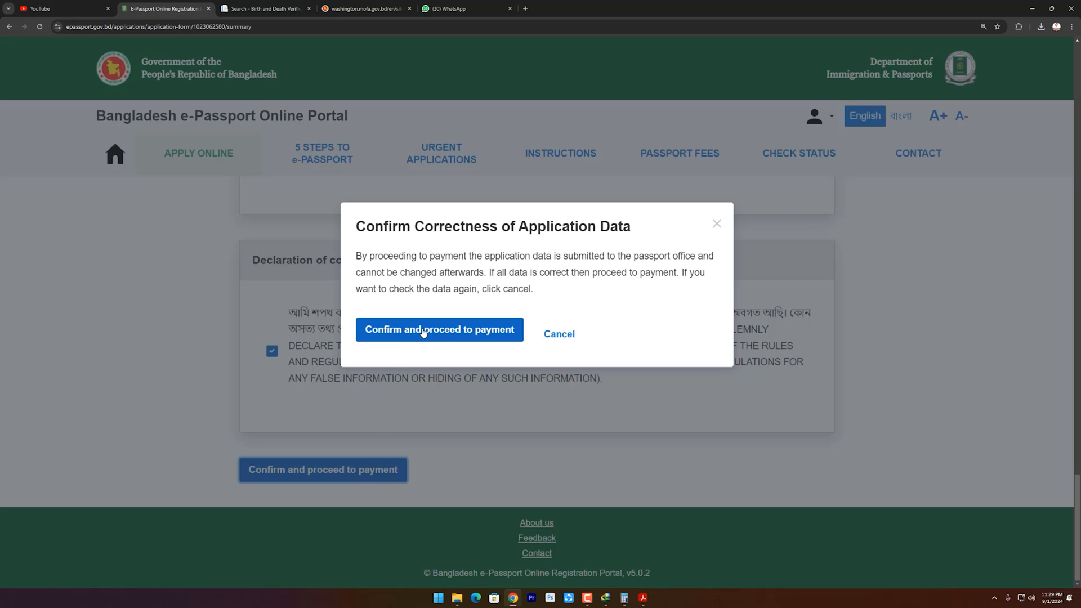
left_click(458, 336)
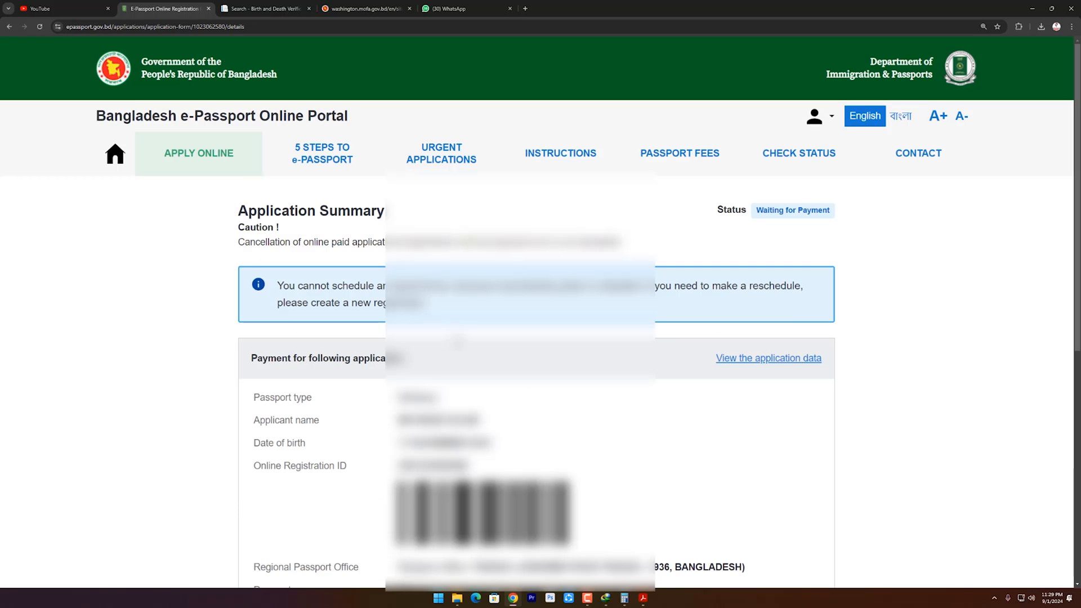
Choose online payment for the 4025 BDT fee and continue to ekPay.
scroll(493, 451, "down", 5)
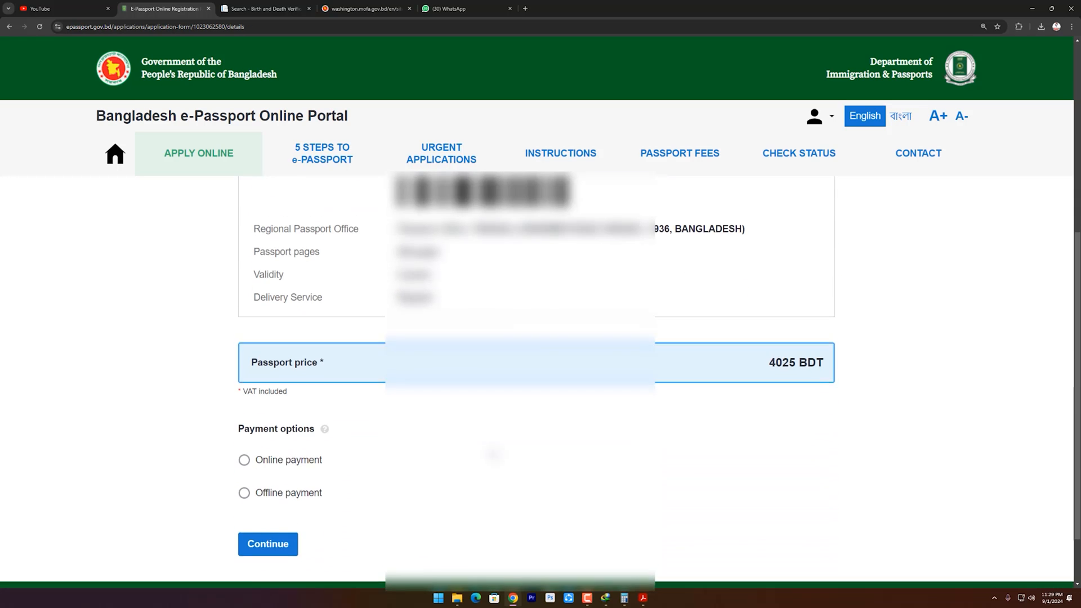
scroll(492, 451, "up", 2)
scroll(492, 454, "up", 3)
scroll(493, 453, "down", 3)
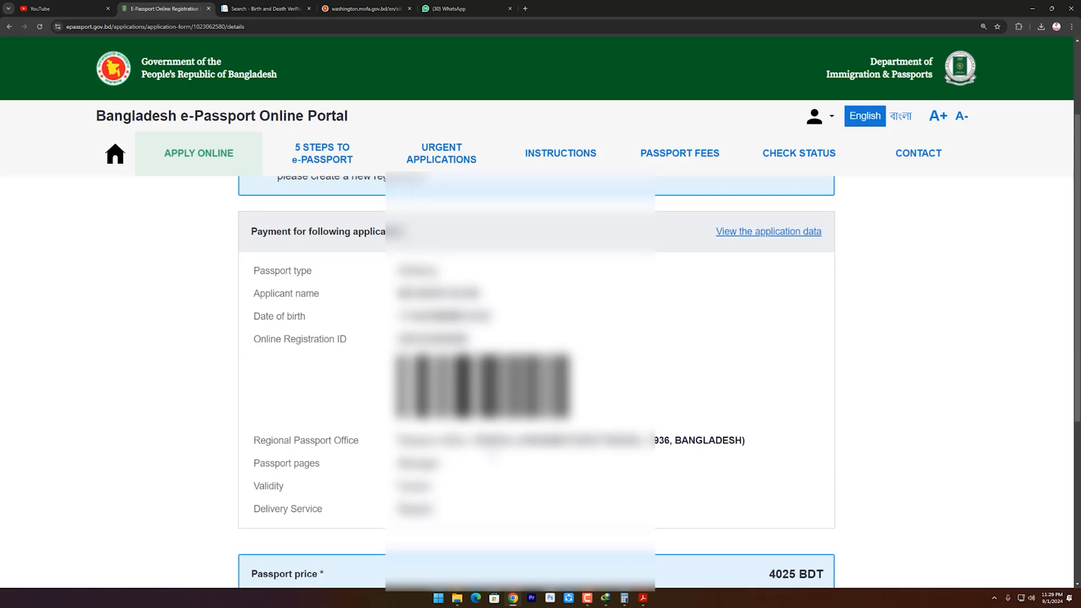
scroll(492, 453, "down", 3)
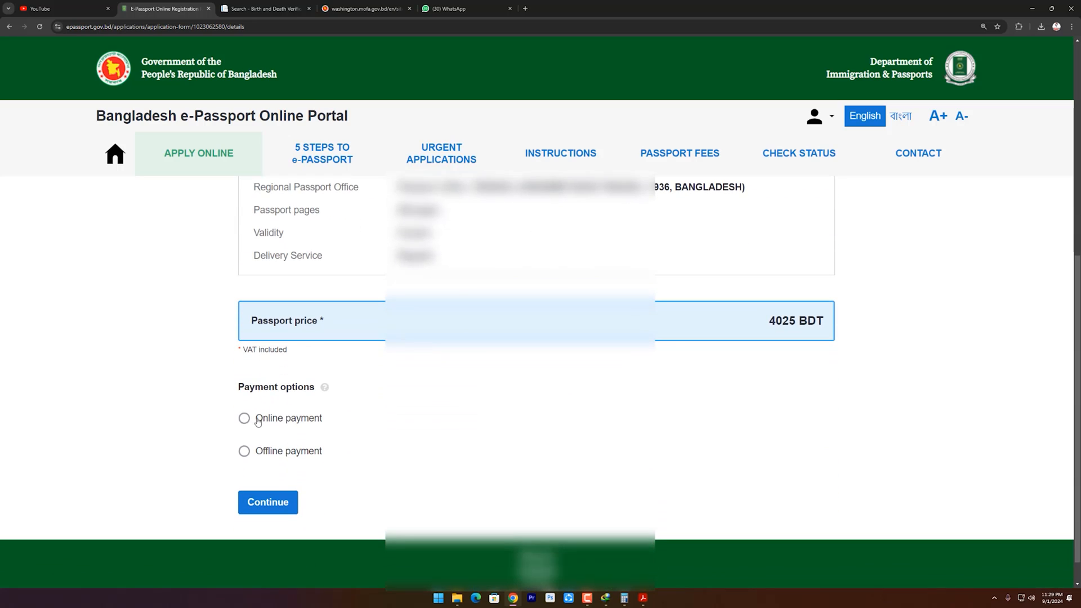
left_click(245, 419)
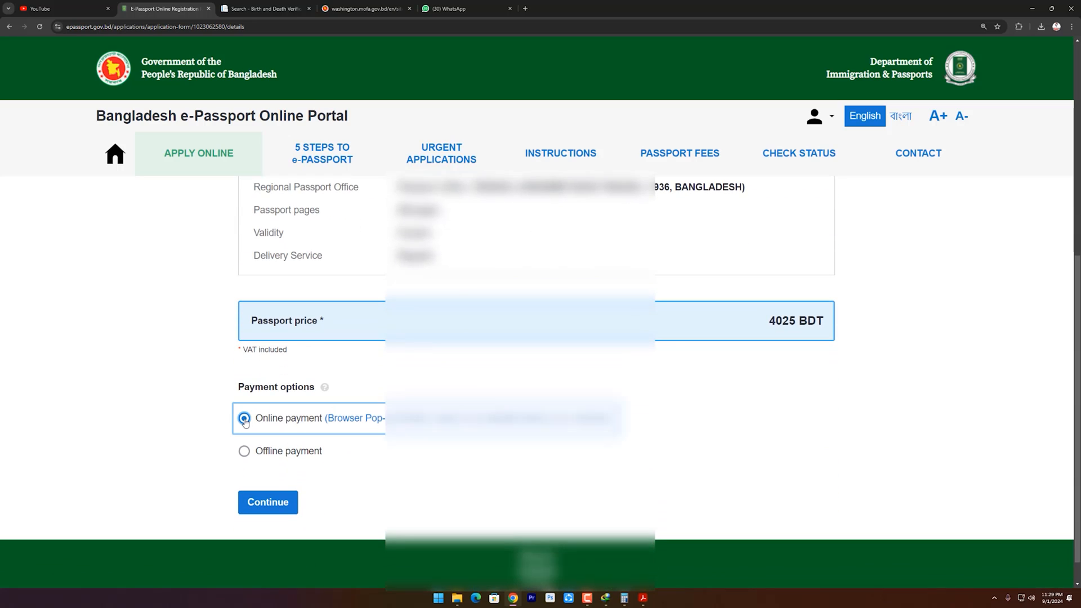
left_click(277, 509)
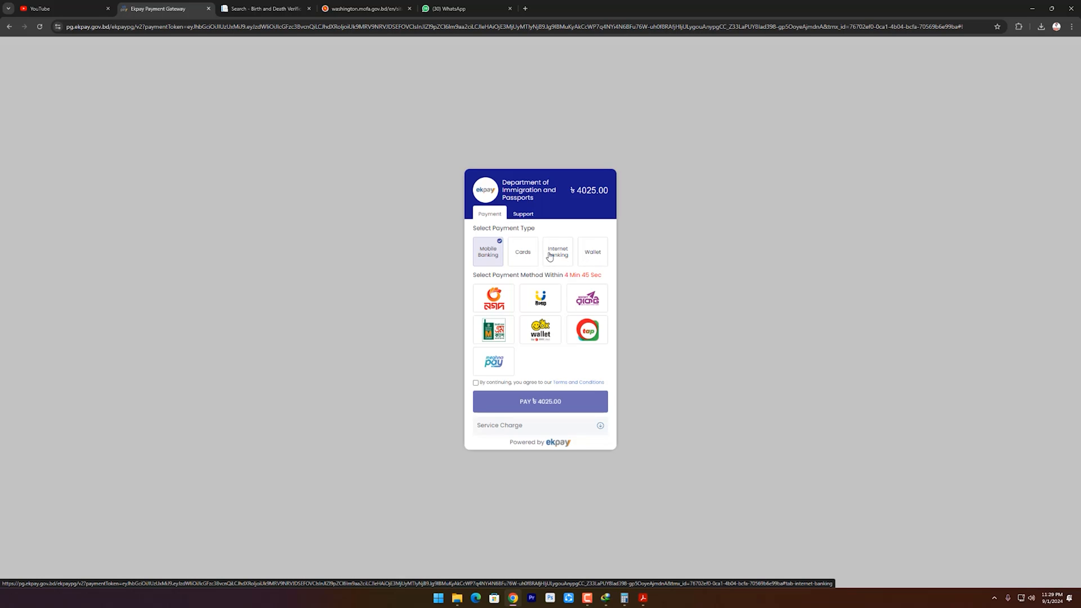
Pay the 4061.23 BDT fee by Visa card, accepting the terms and submitting card details.
left_click(519, 260)
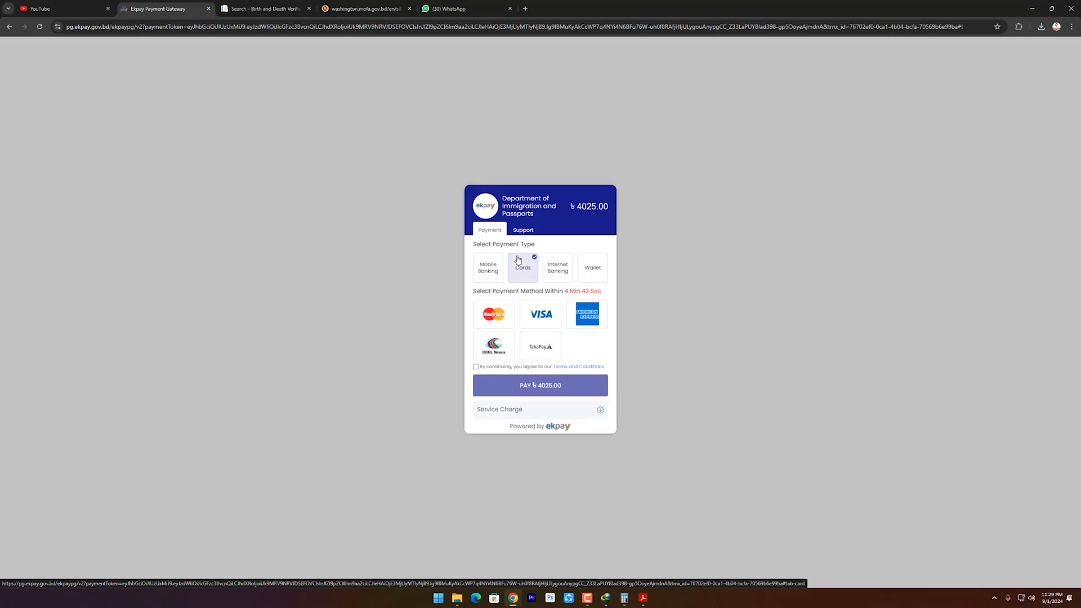
left_click(539, 318)
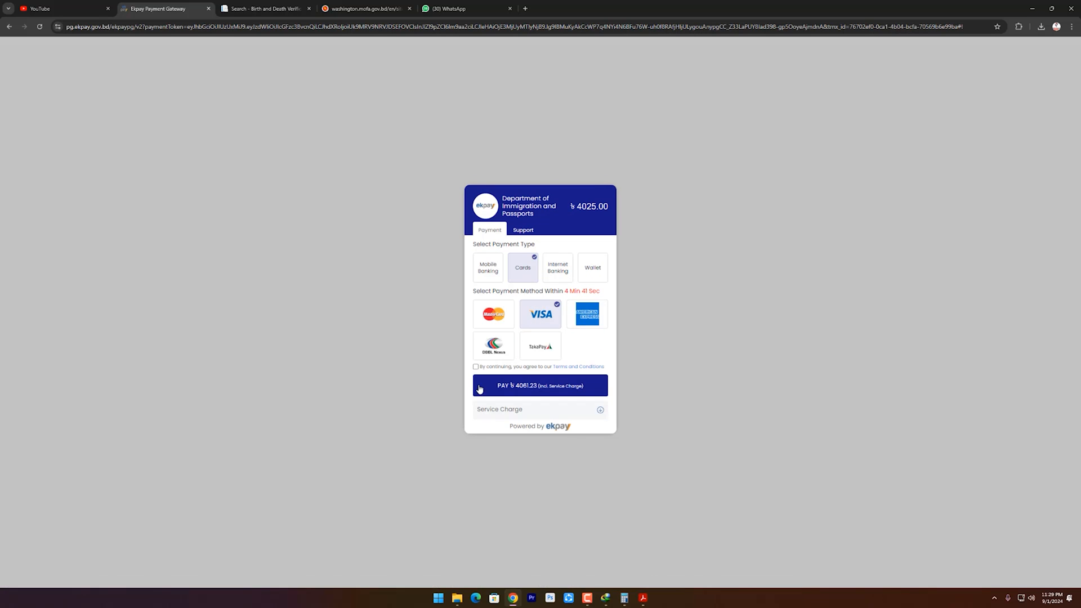
left_click(476, 367)
left_click(518, 390)
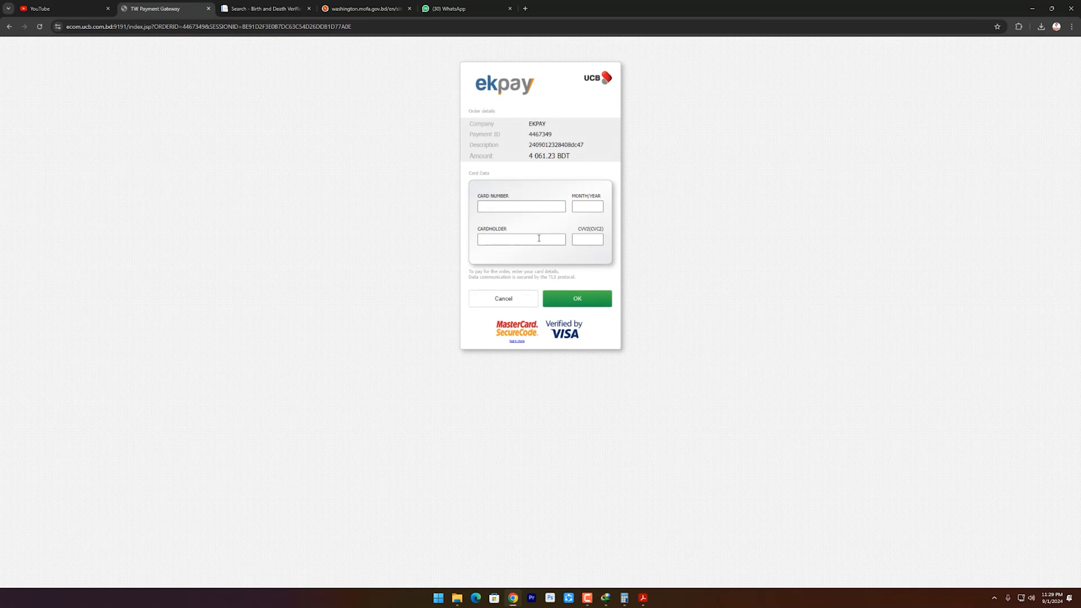
left_click(543, 206)
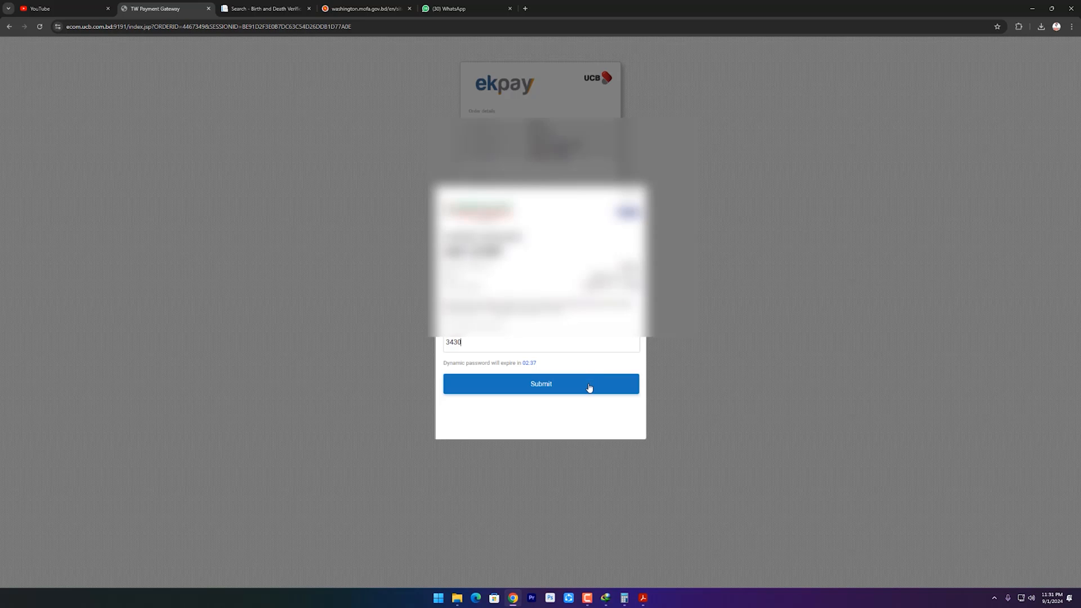
left_click(590, 389)
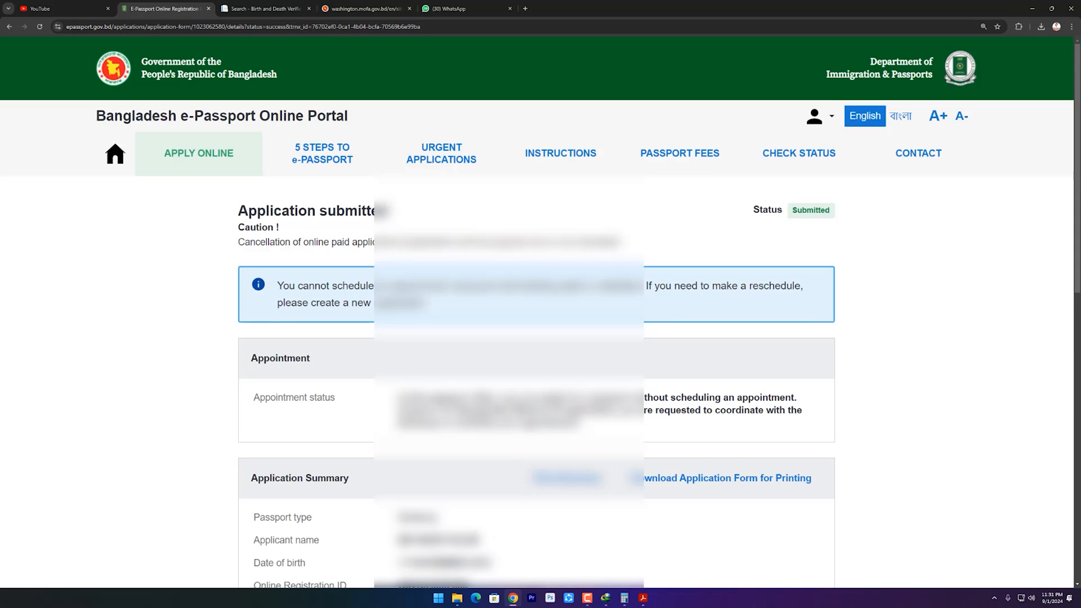
Print the submitted application's summary.
scroll(536, 382, "down", 5)
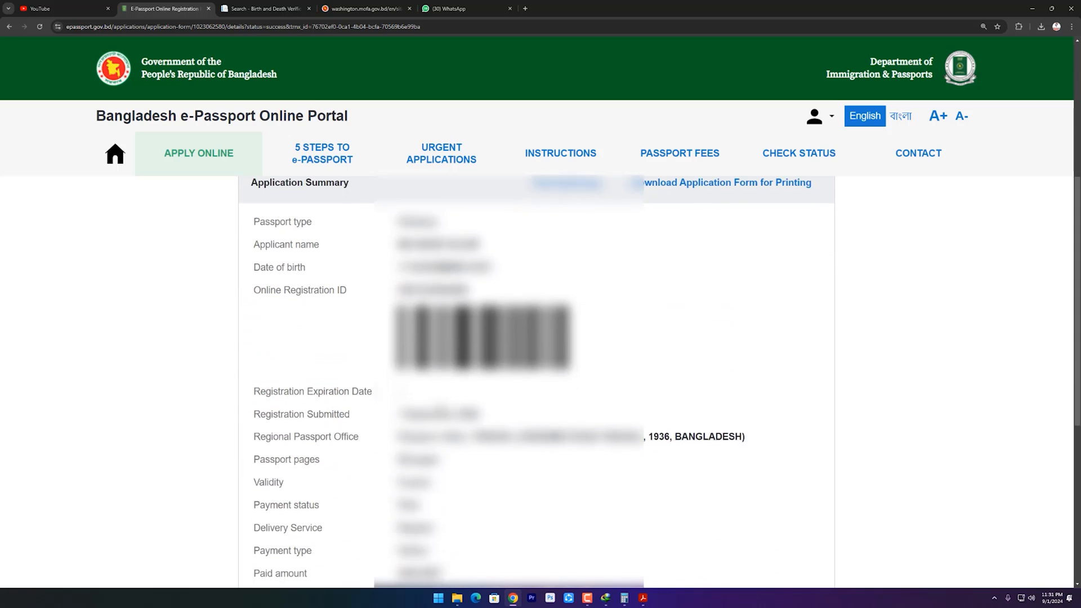
scroll(536, 383, "down", 4)
scroll(536, 383, "up", 6)
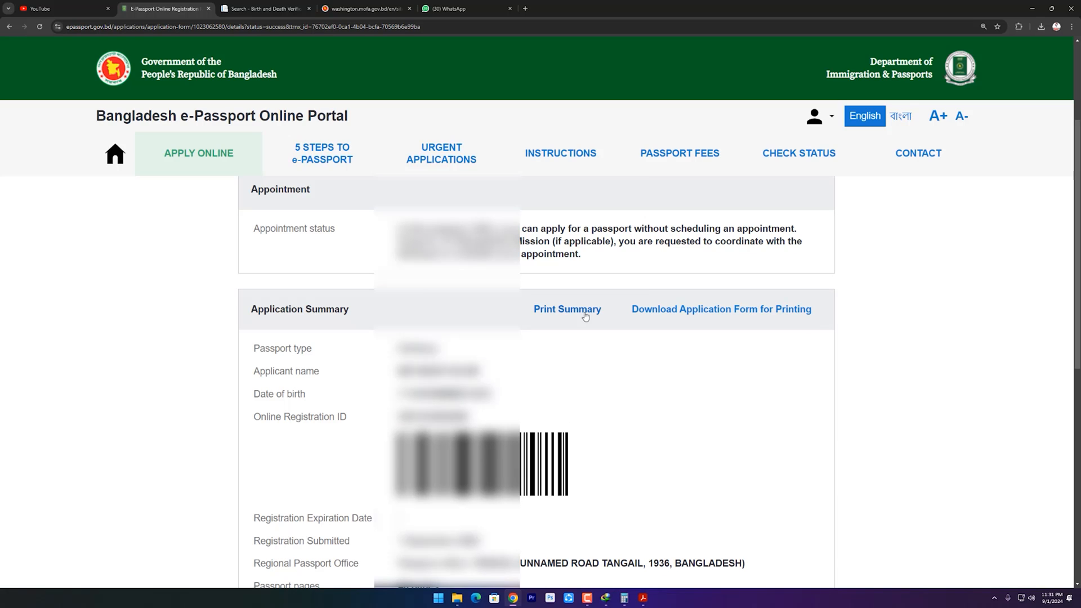
left_click(586, 316)
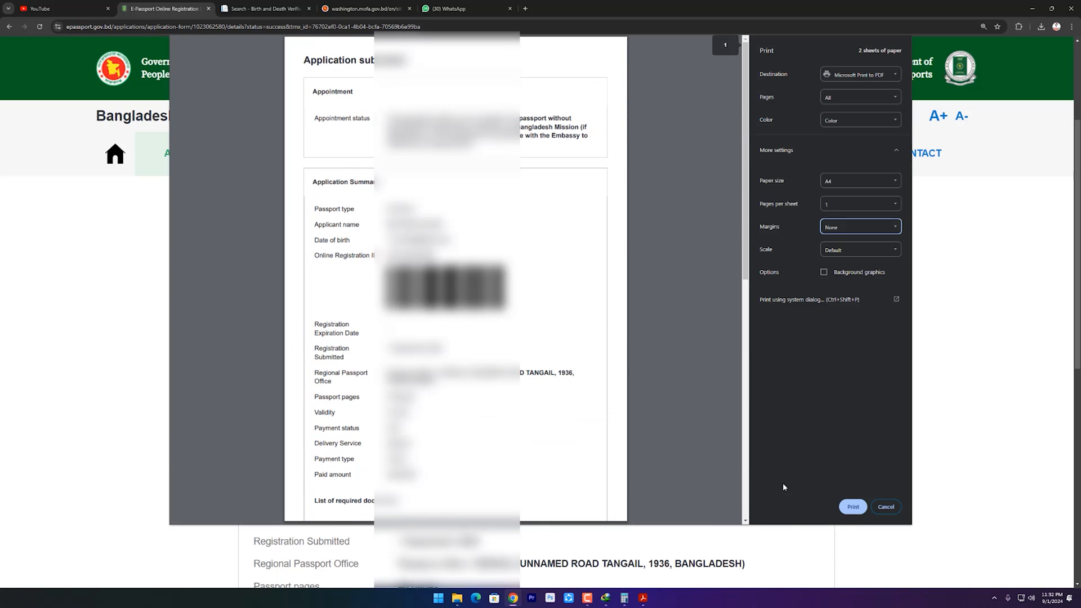
left_click(852, 507)
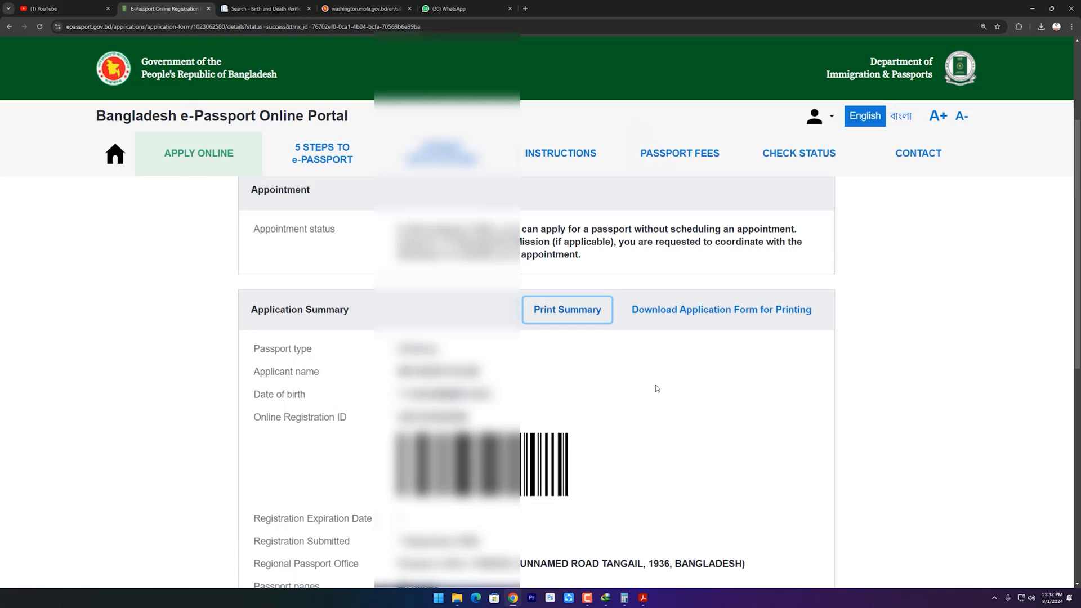
Download the application form for printing.
left_click(724, 316)
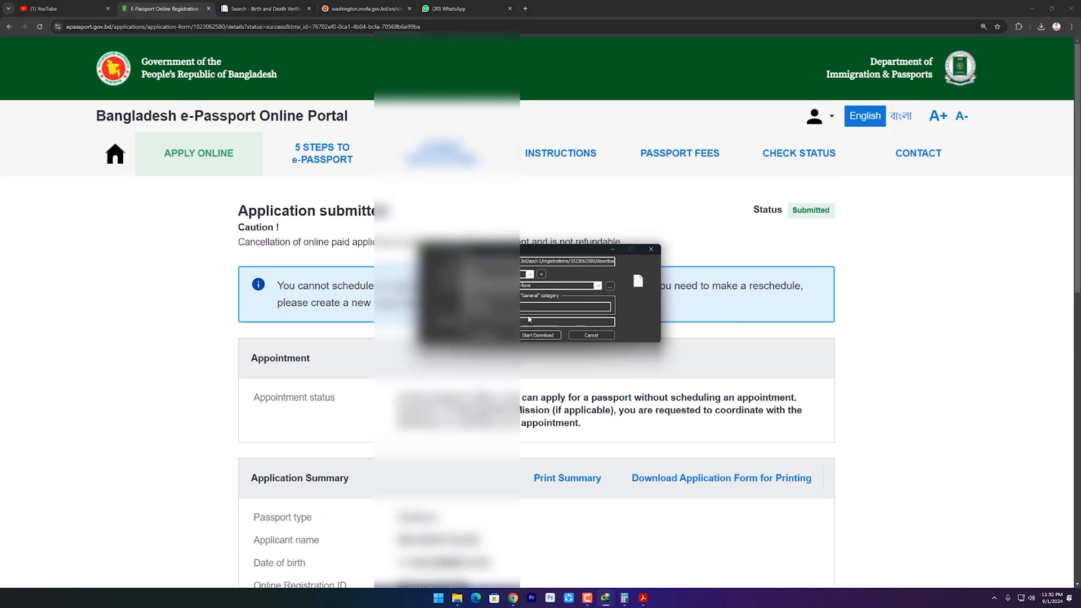
left_click(537, 336)
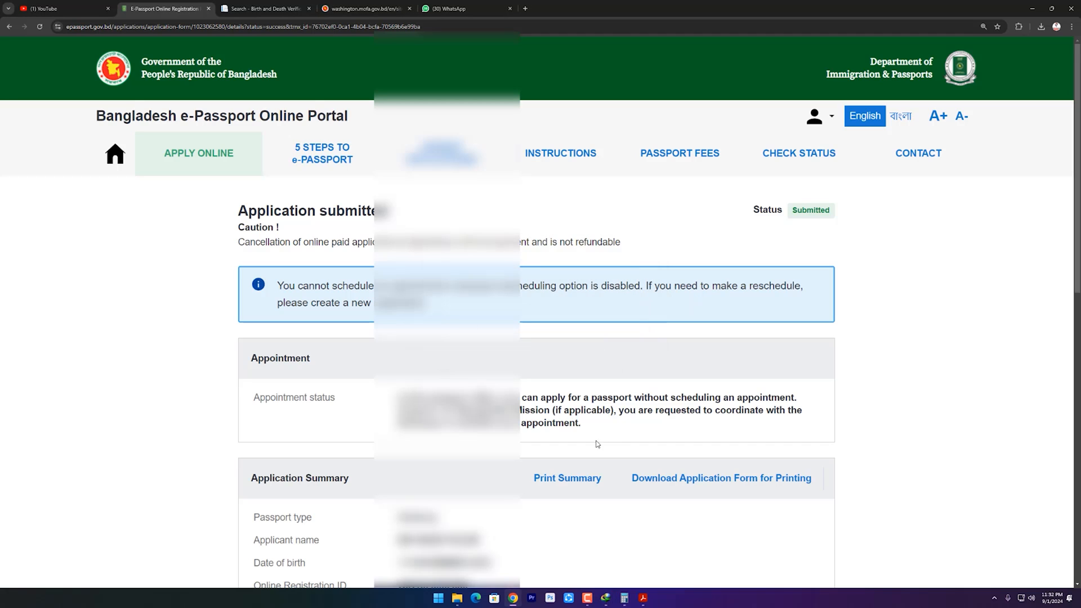
scroll(619, 487, "down", 1)
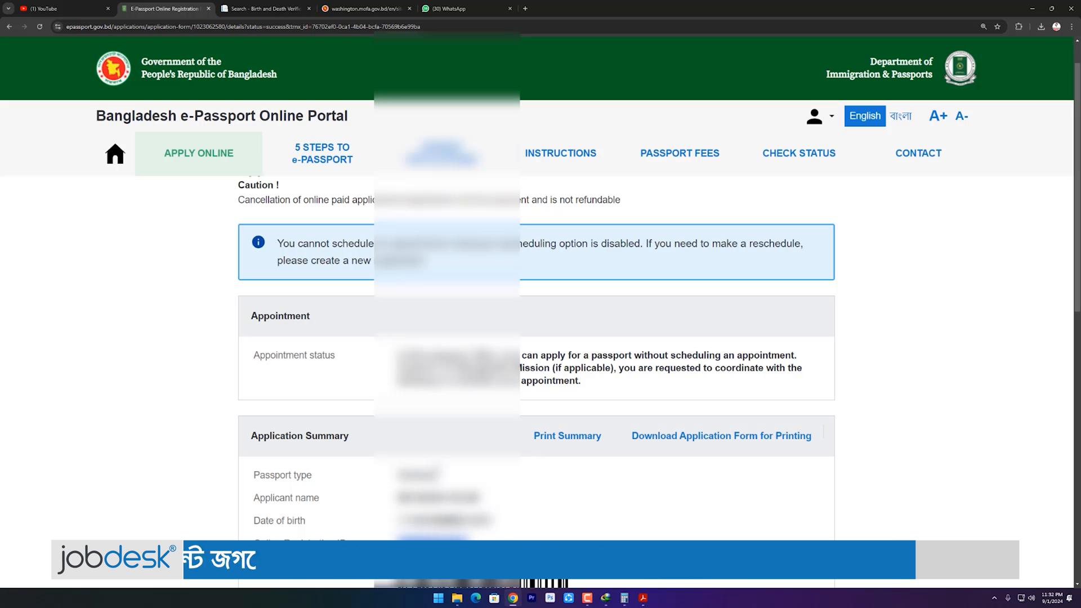
Open PASSPORT FEES to view the ekpay and A-Challan payment methods and delivery fees.
right_click(679, 163)
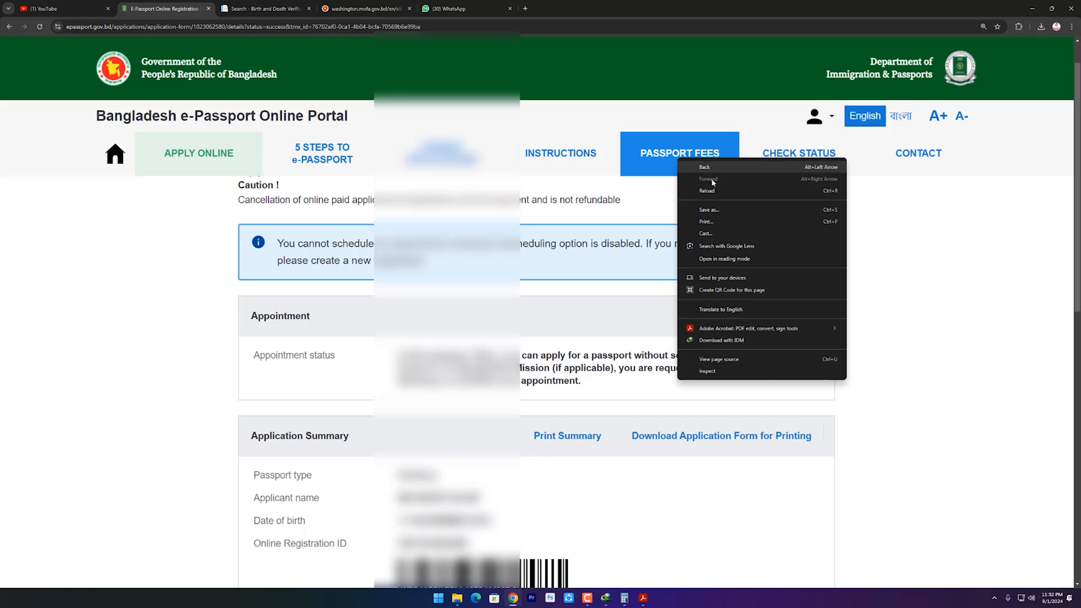
left_click(653, 158)
scroll(599, 374, "down", 3)
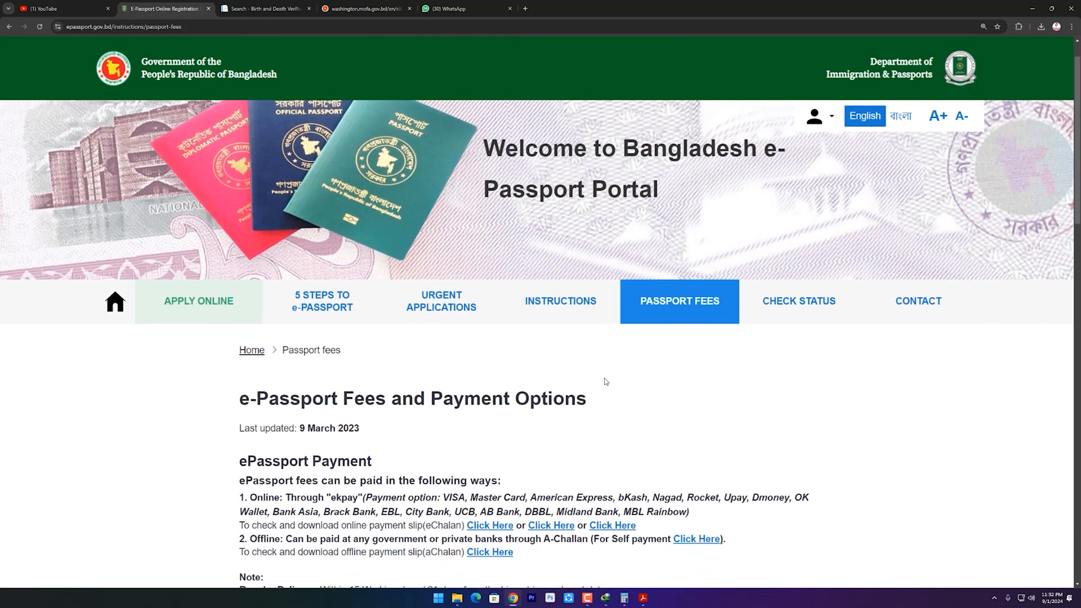
scroll(605, 390, "down", 2)
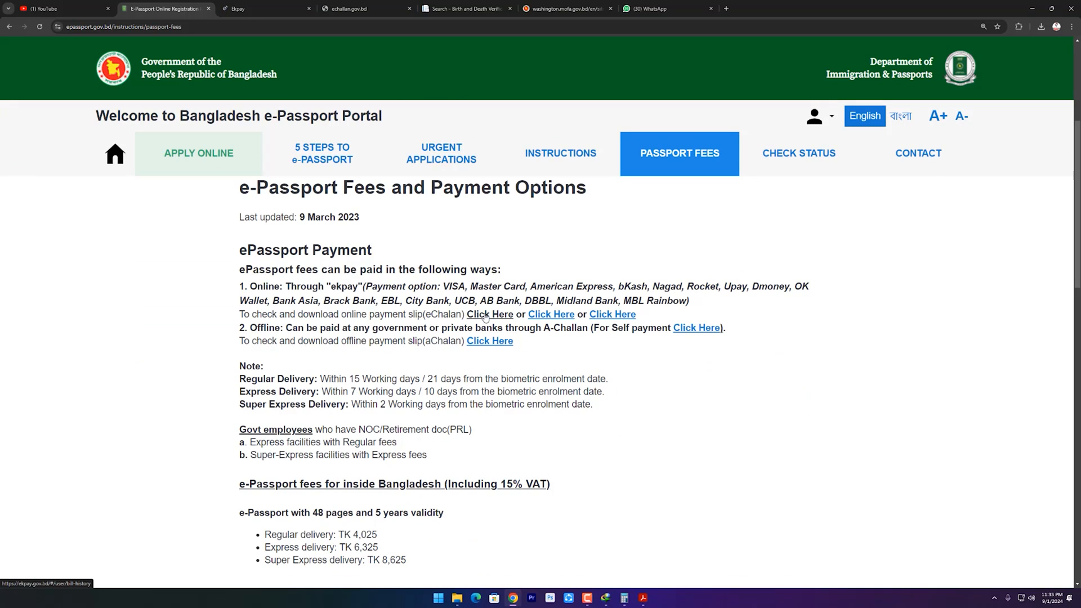
Look up the ekPay payment slip by the passport application ID.
left_click(486, 315)
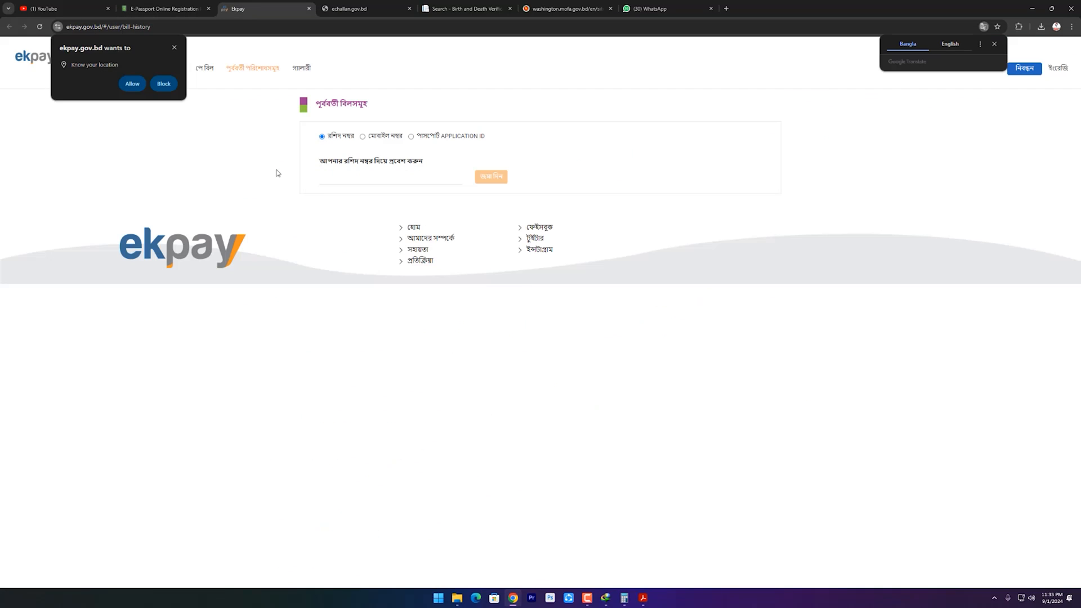
left_click(173, 48)
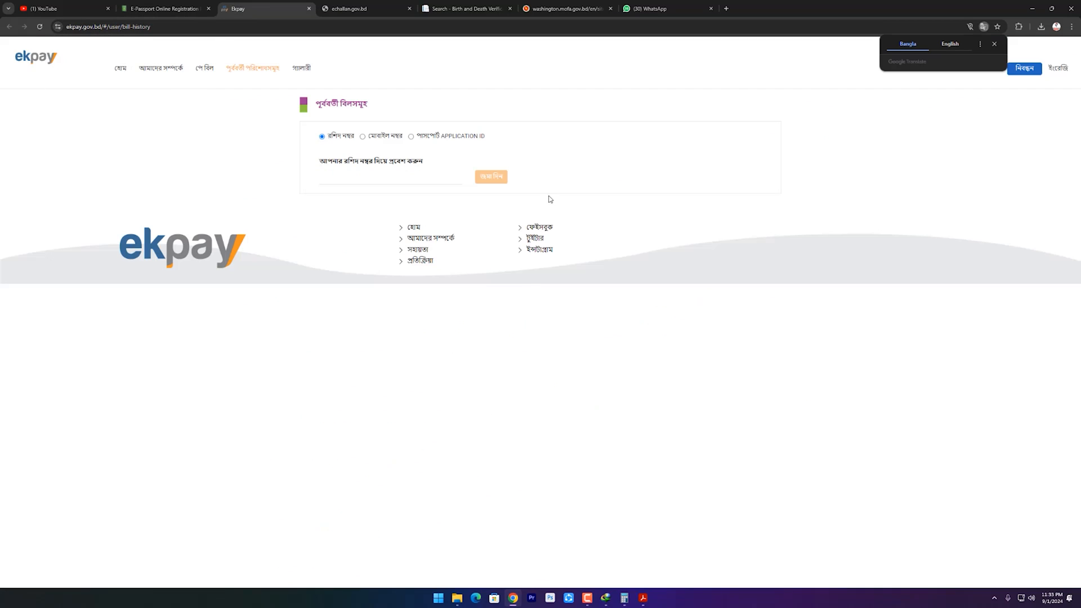
left_click(411, 137)
left_click(406, 182)
key("ctrl+v")
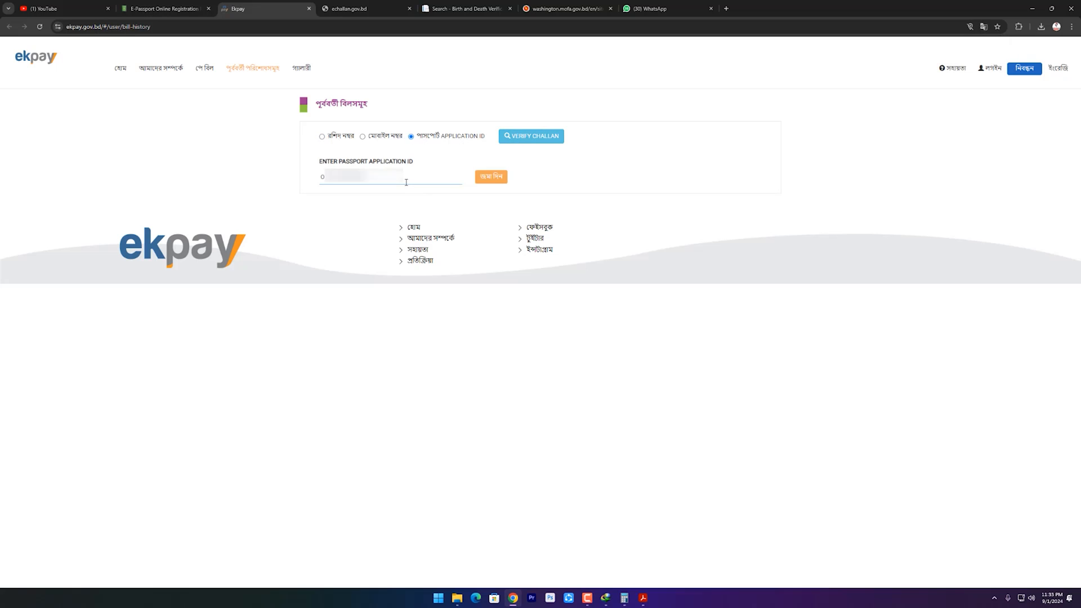
left_click(492, 178)
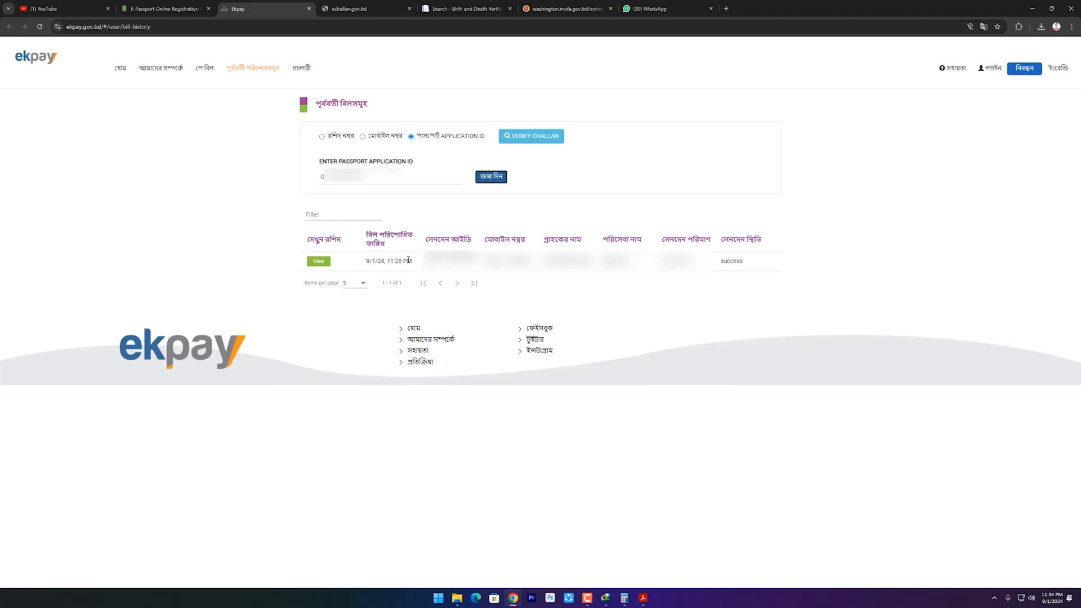
Open the successful payment's details and its printable 4061.23 Tk bill receipt.
left_click_drag(721, 263, 749, 263)
left_click(758, 266)
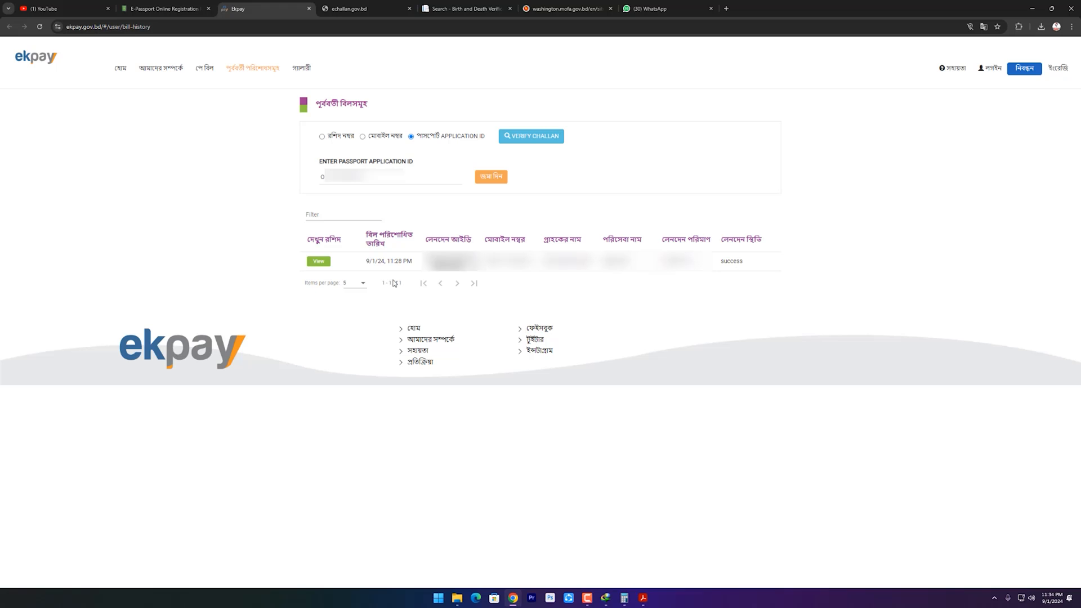
left_click(320, 264)
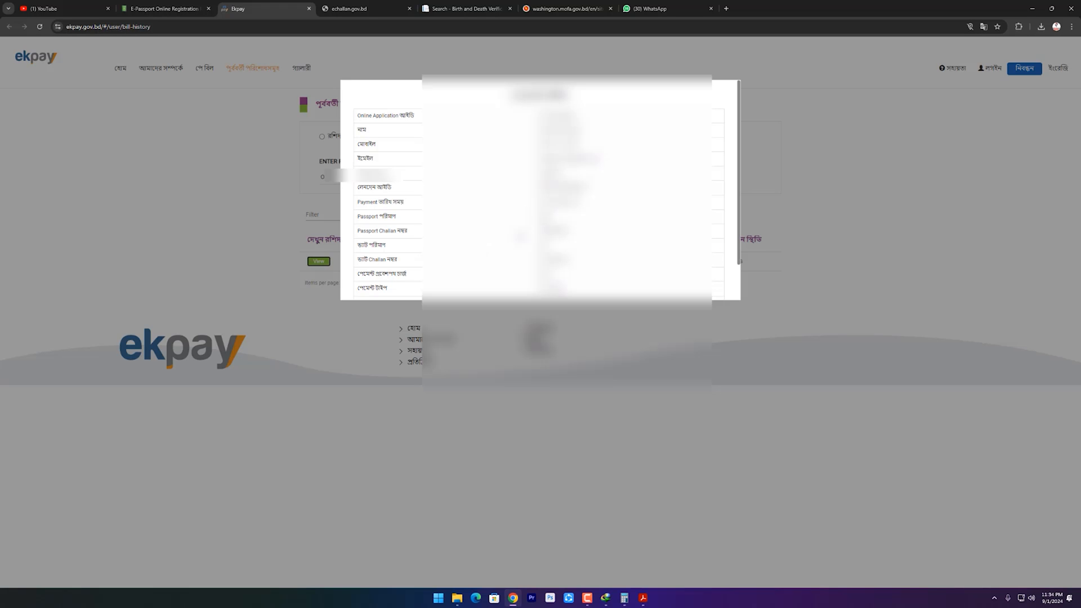
scroll(379, 260, "down", 1)
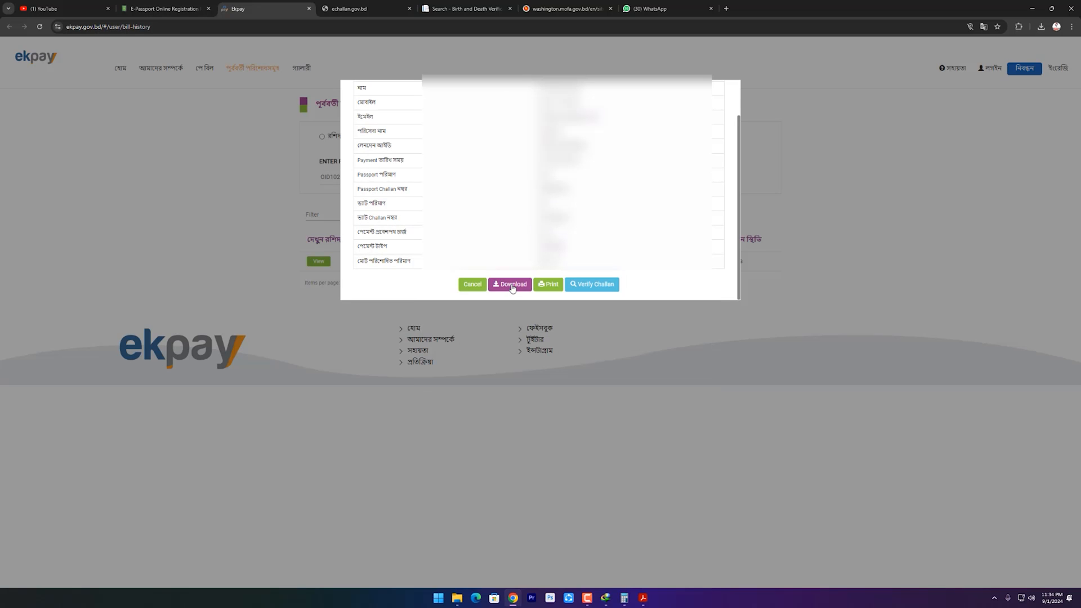
left_click(554, 285)
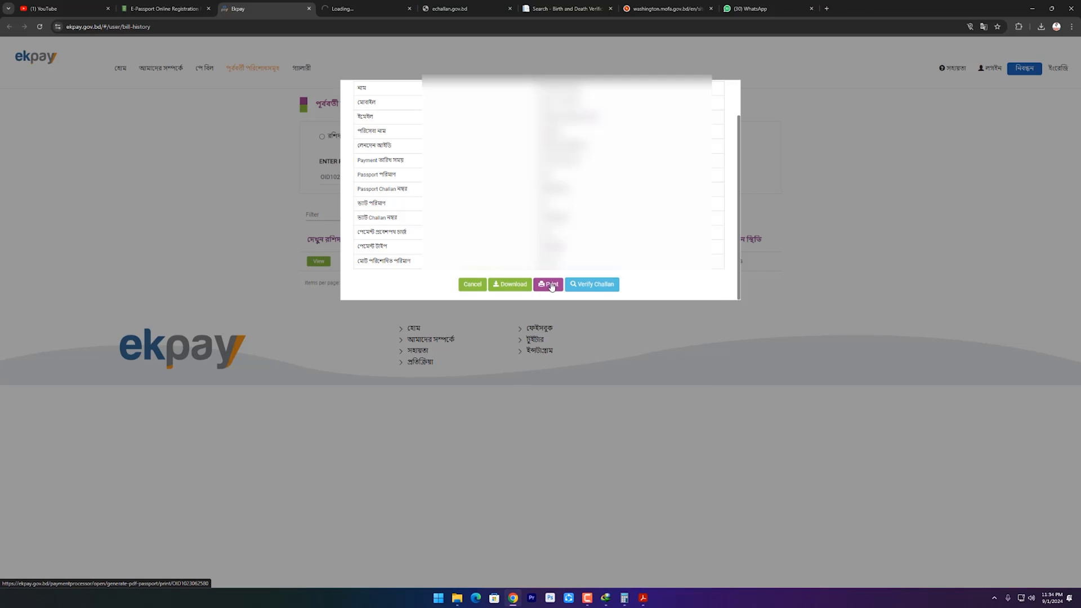
left_click(552, 286)
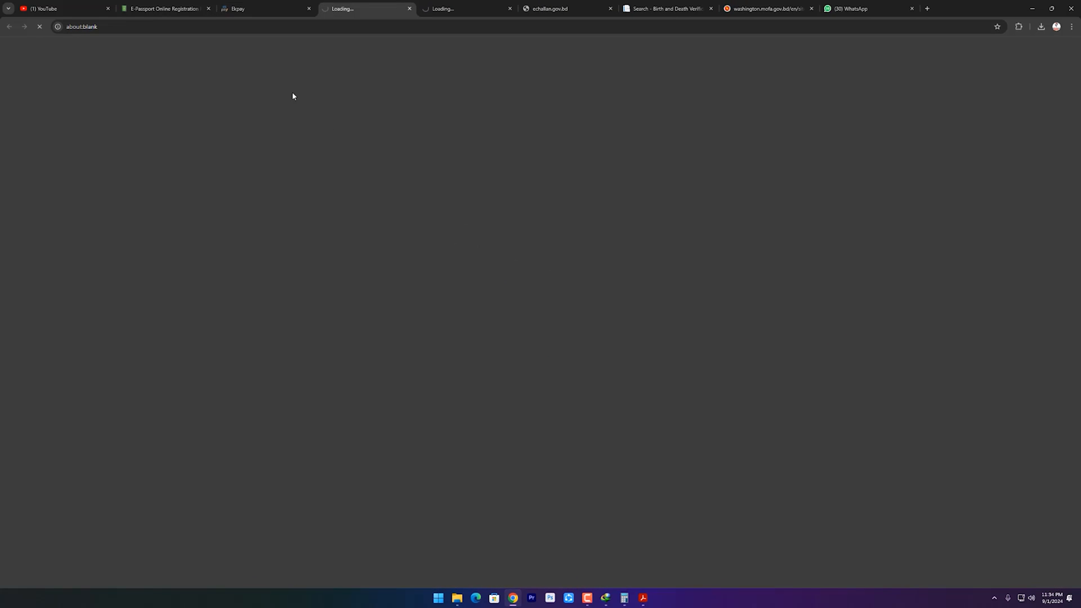